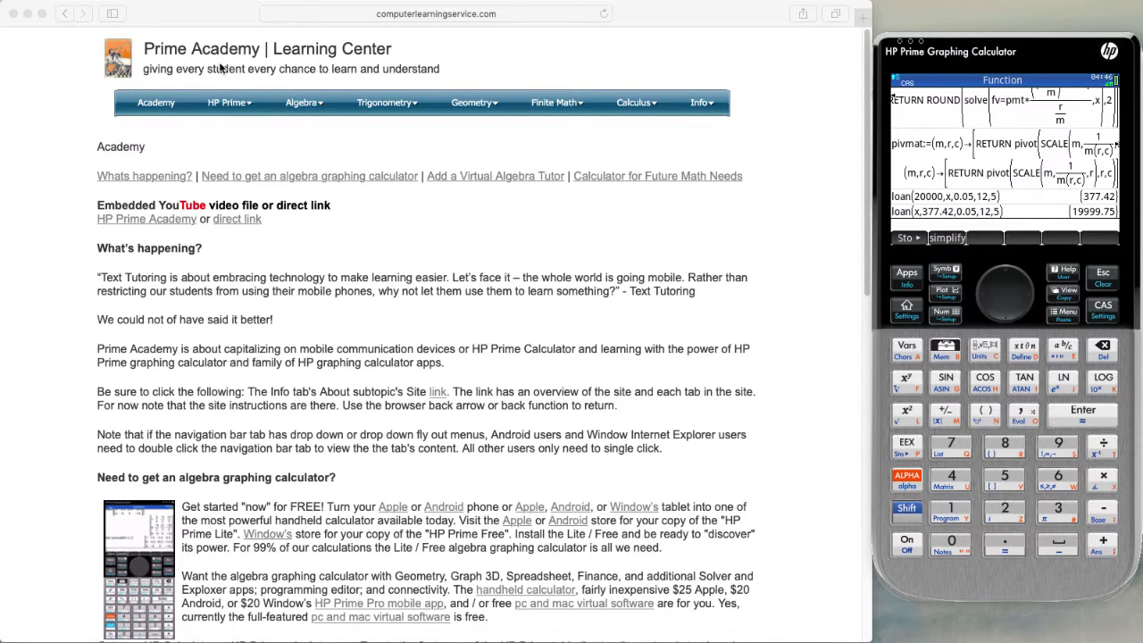
Step: Choose Settings from the HP Prime dropdown in the Prime Academy site's navigation bar
mouse_move(250, 109)
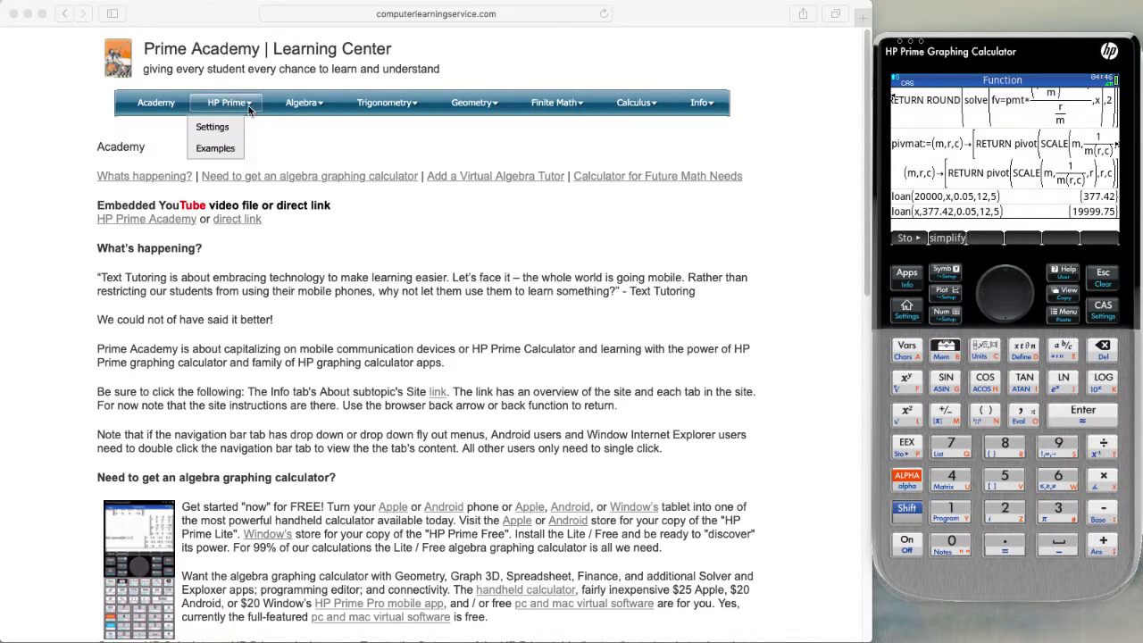
click(232, 126)
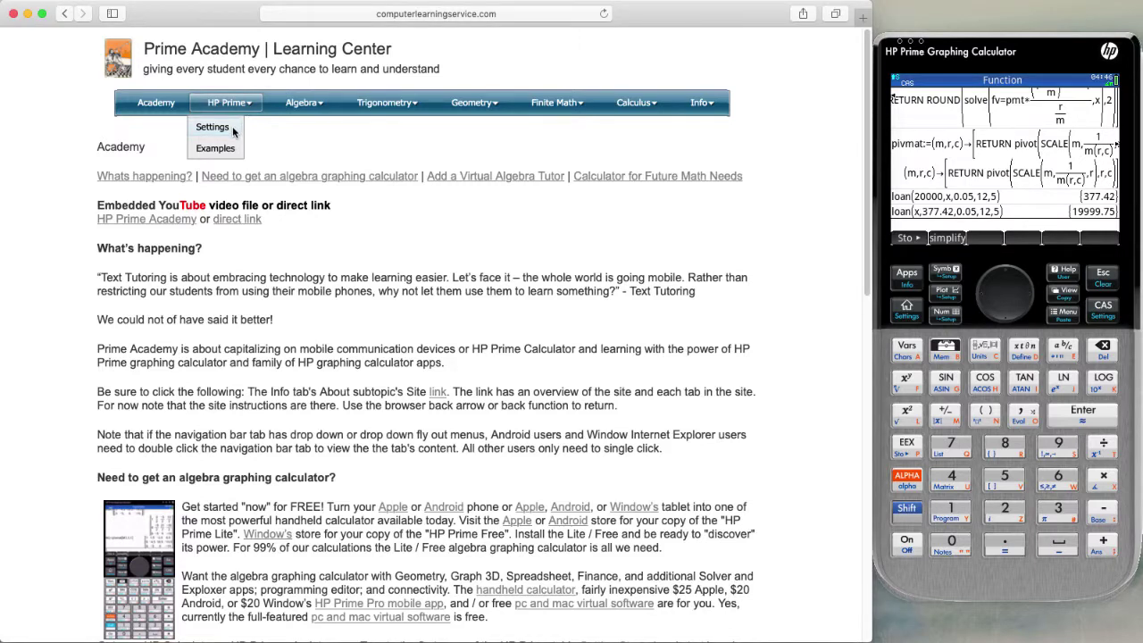
click(232, 126)
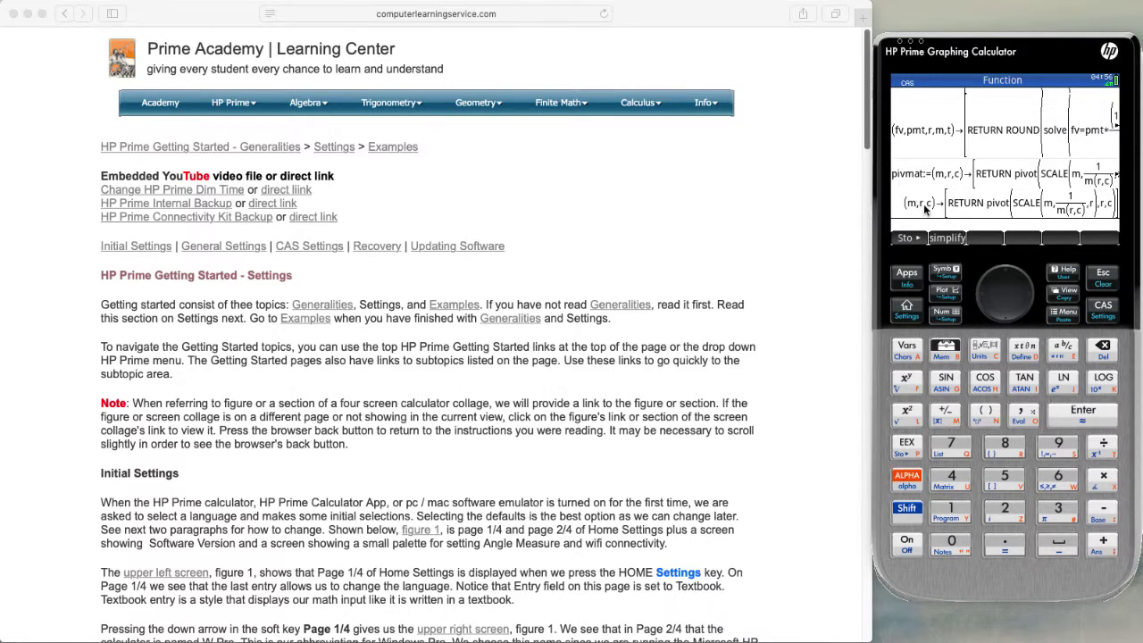
Step: Check the CAS program functions under Home's Vars menu, then return to the browser
click(903, 317)
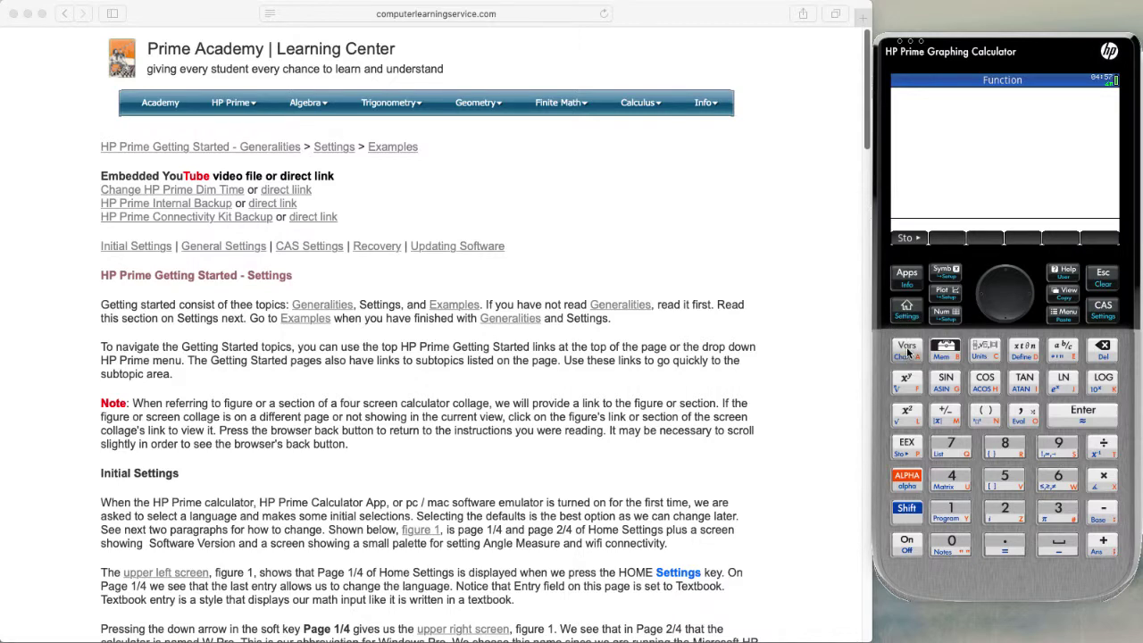
click(907, 350)
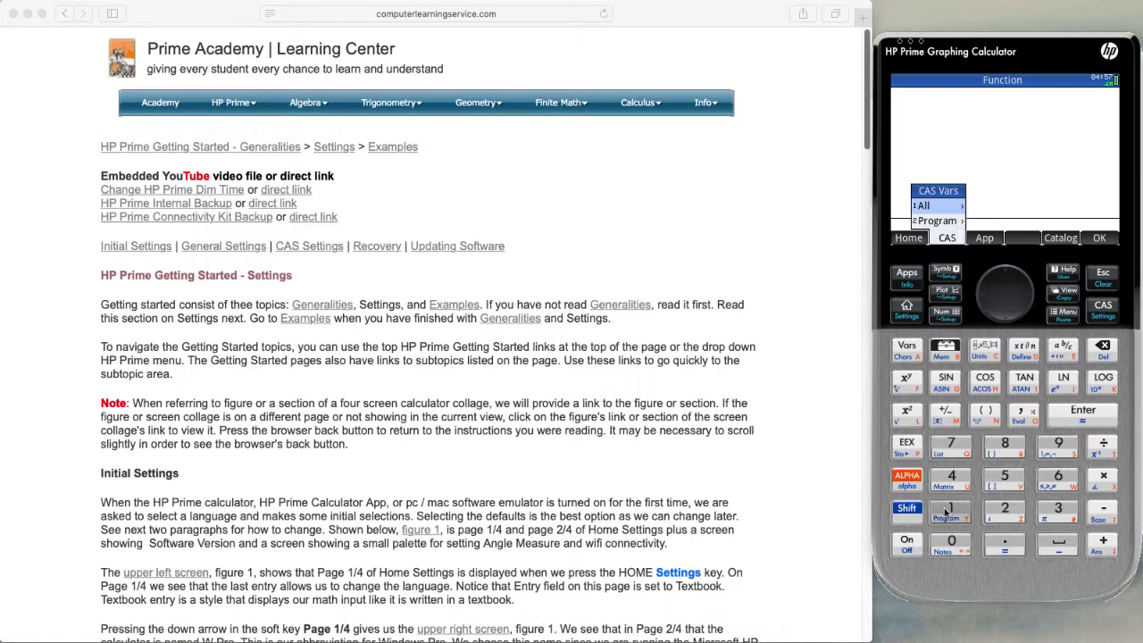
click(1002, 512)
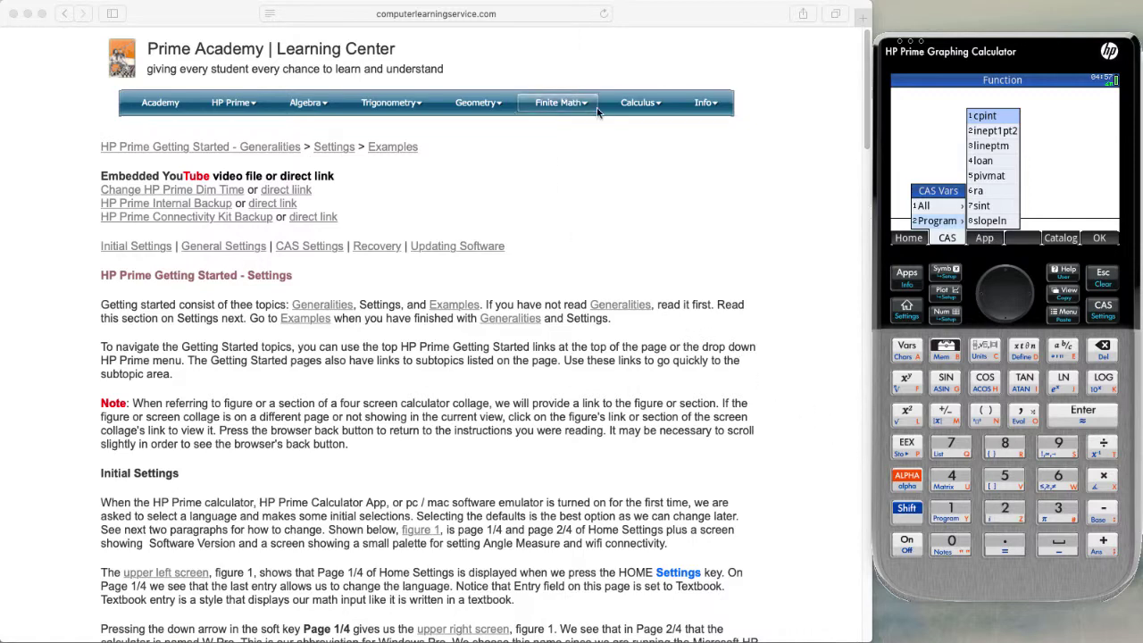
click(567, 106)
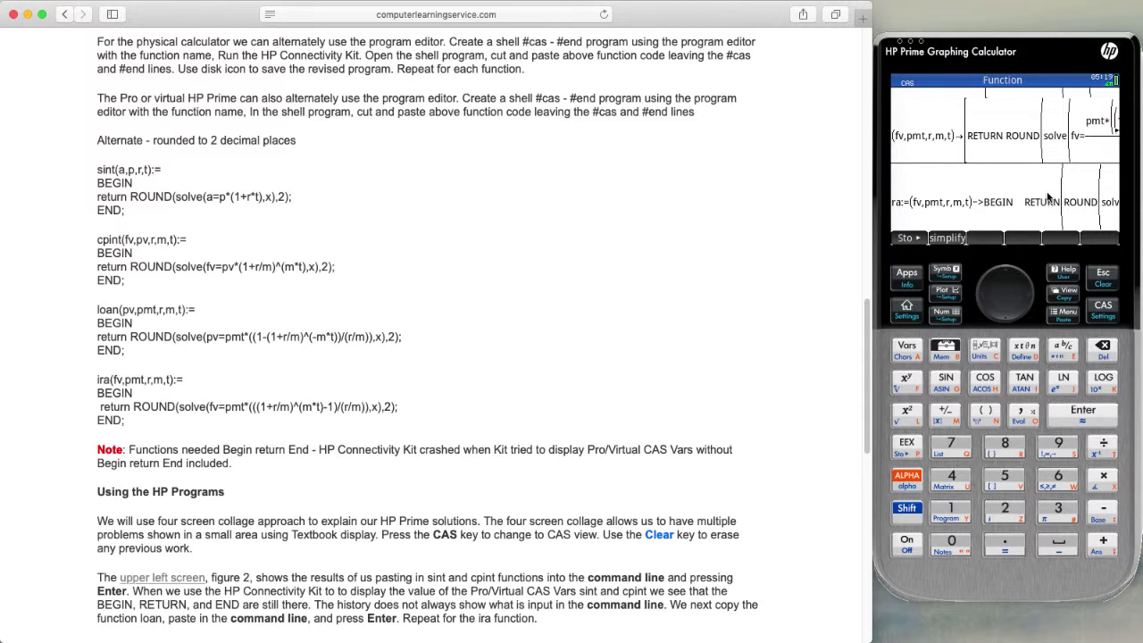
Step: Review the ira(fv,pmt,r,m,t) definition on the command line and enter it into CAS history
click(1045, 65)
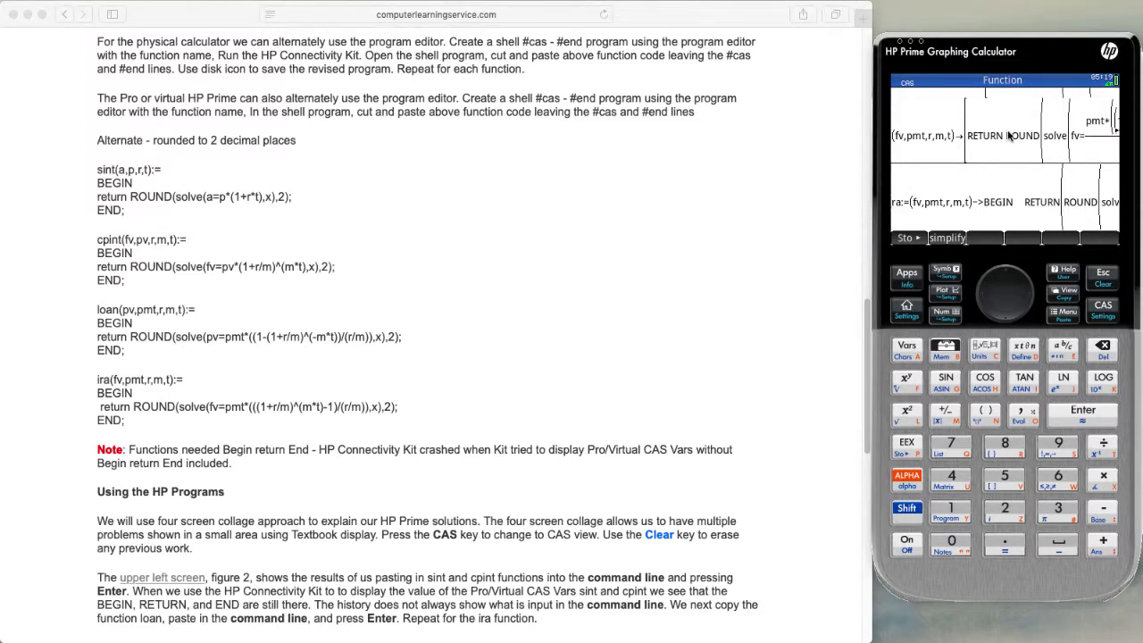
key(Left)
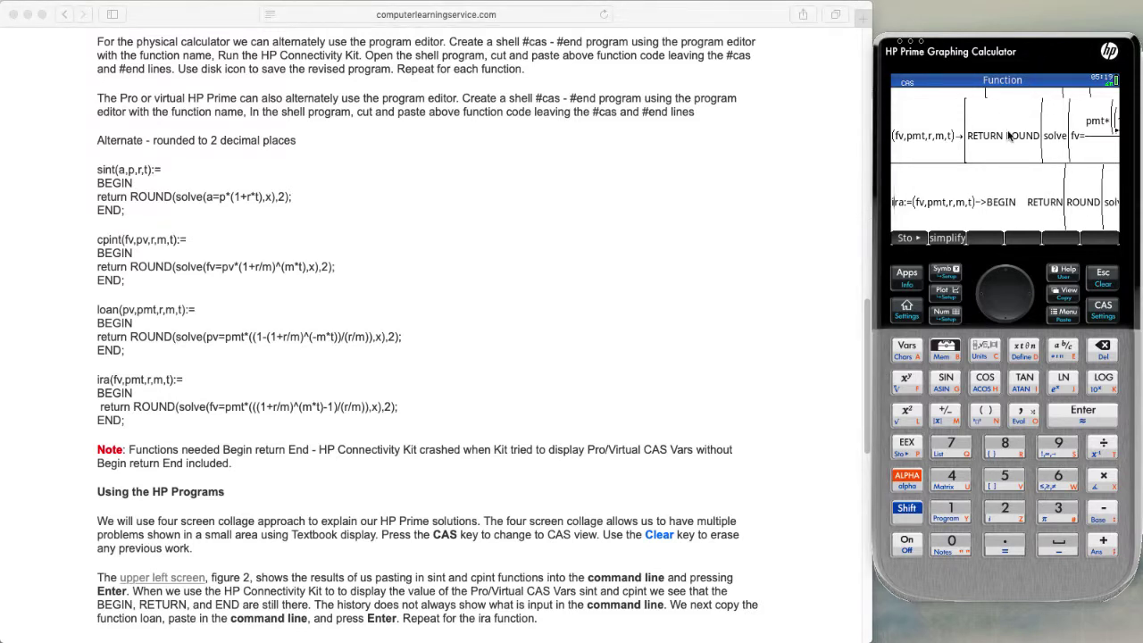
key(Right)
key(Right)
key(Right)
key(Right)
key(Right)
key(Right)
key(Right)
key(Right)
key(Right)
key(Right)
key(Right)
key(Right)
key(Right)
key(Right)
key(Right)
key(Right)
key(Right)
key(Right)
key(Right)
key(Right)
key(Right)
key(Right)
key(Right)
key(Right)
key(Right)
key(Right)
key(Right)
key(Right)
key(Right)
key(Right)
key(Right)
key(Right)
key(Right)
key(Right)
key(Right)
key(Right)
key(Right)
key(Right)
key(Right)
key(Right)
key(Right)
key(Right)
key(Right)
key(Right)
key(Right)
key(Right)
key(Right)
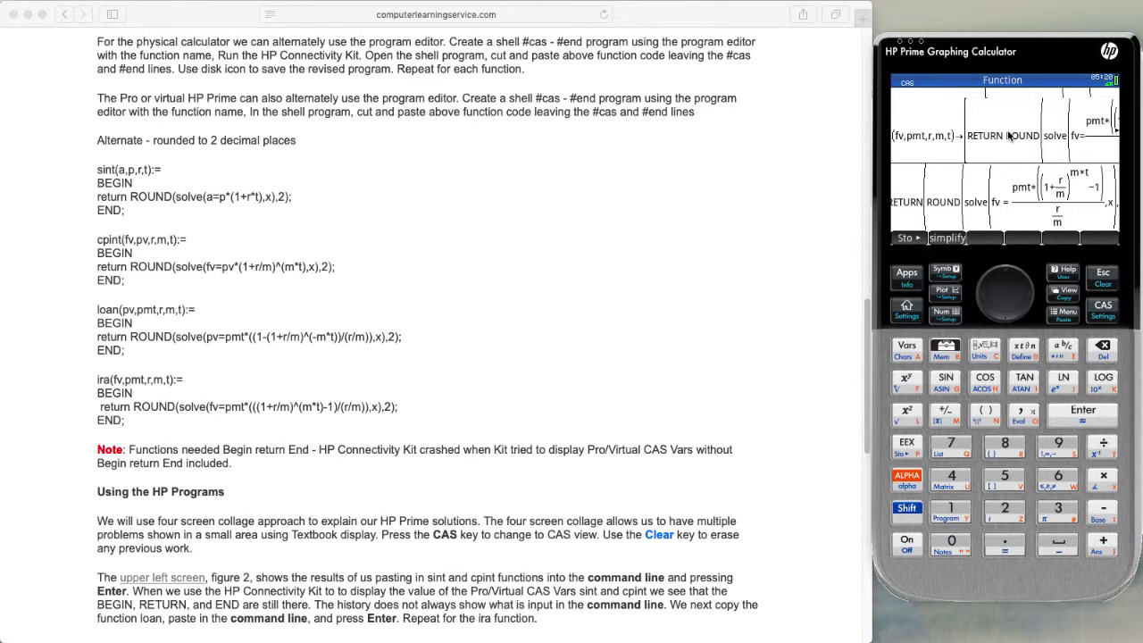
key(Right)
key(Right)
key(Right)
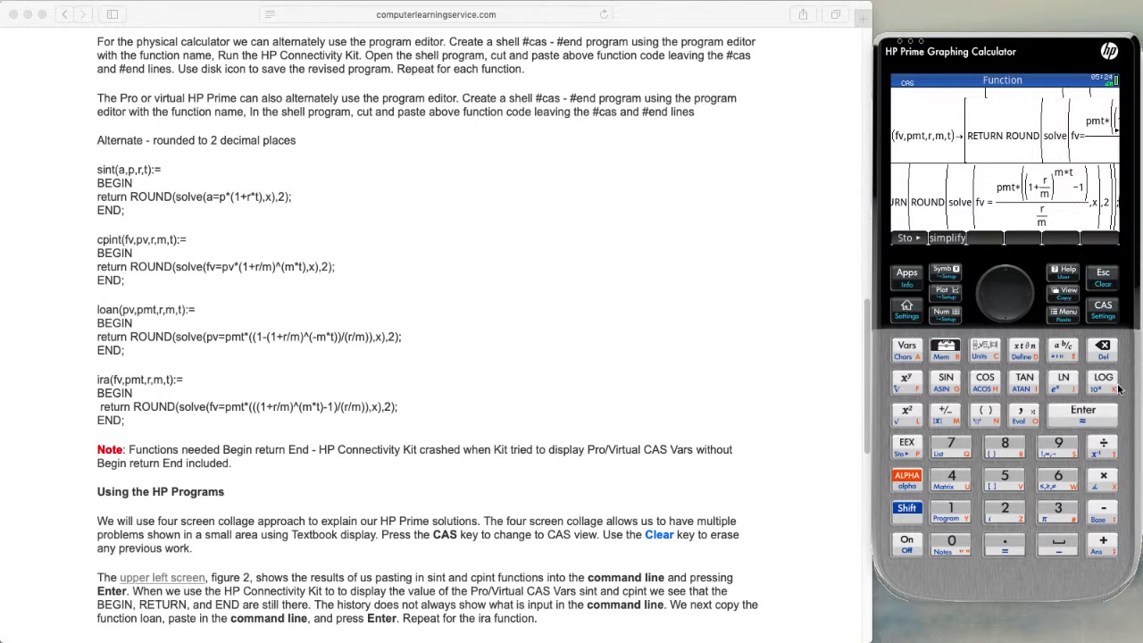
click(1098, 417)
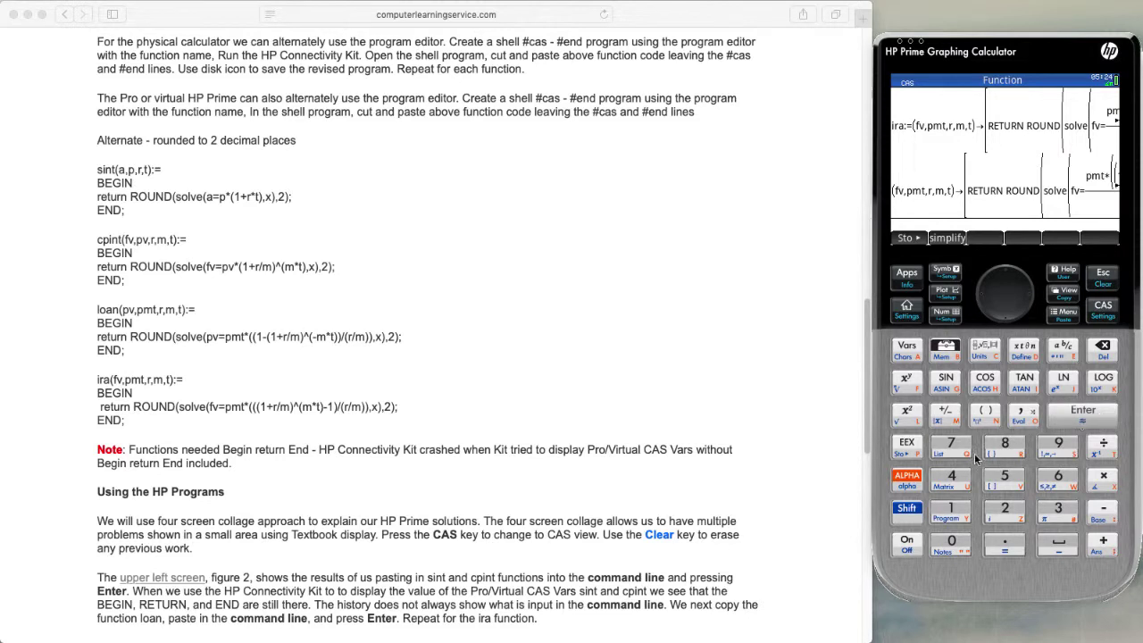
Step: Delete the ra function from the Memory Manager's CAS Vars list
click(905, 516)
click(947, 354)
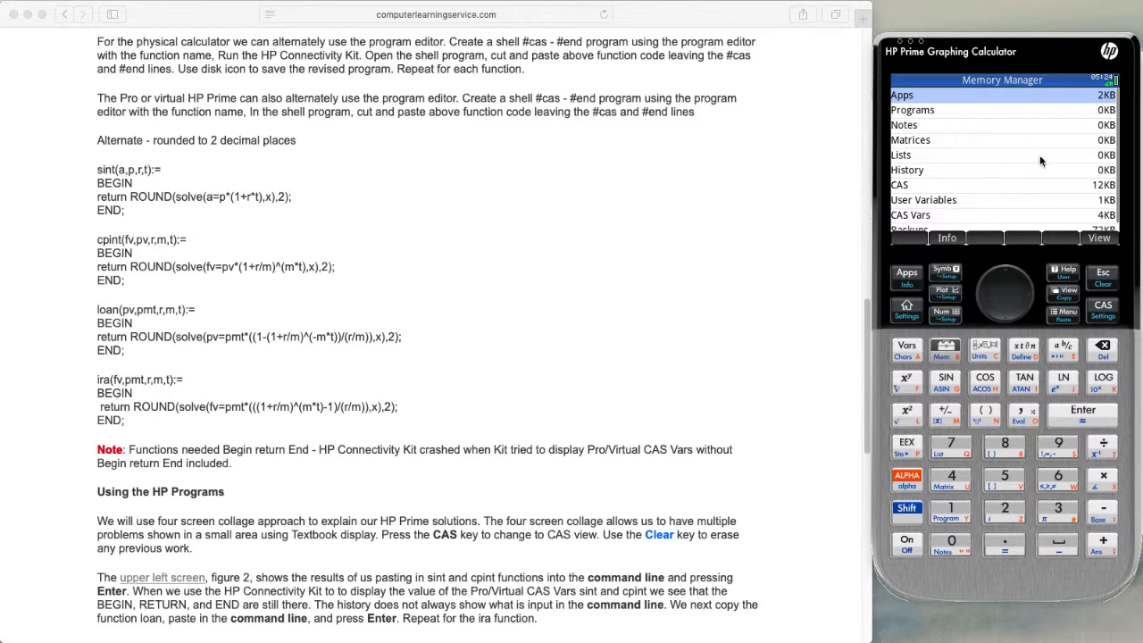
click(1005, 273)
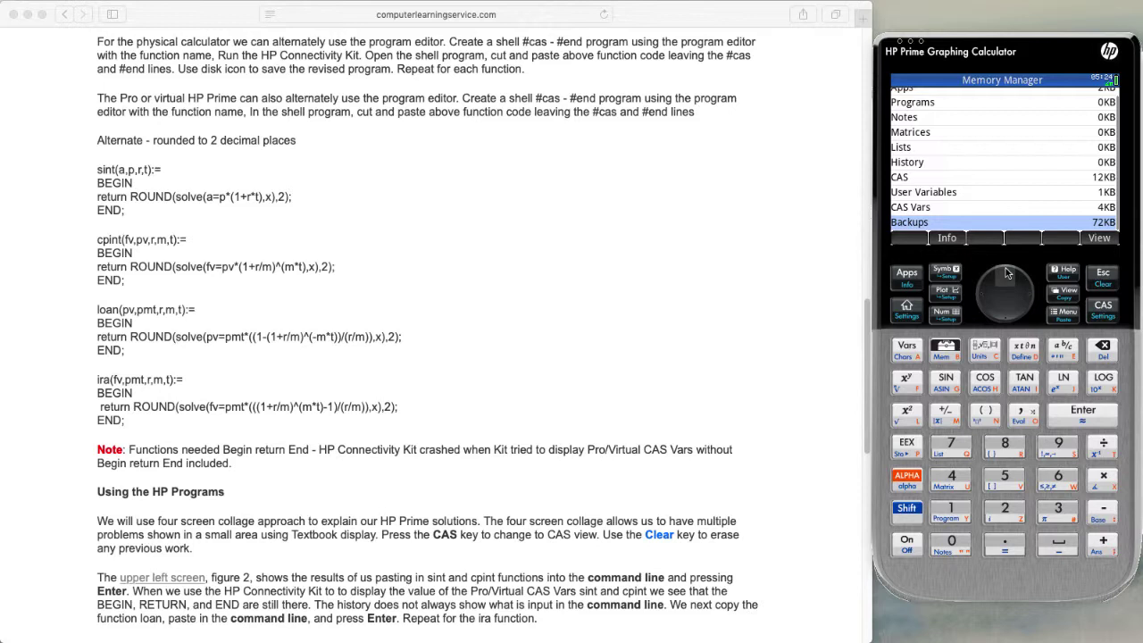
click(1006, 273)
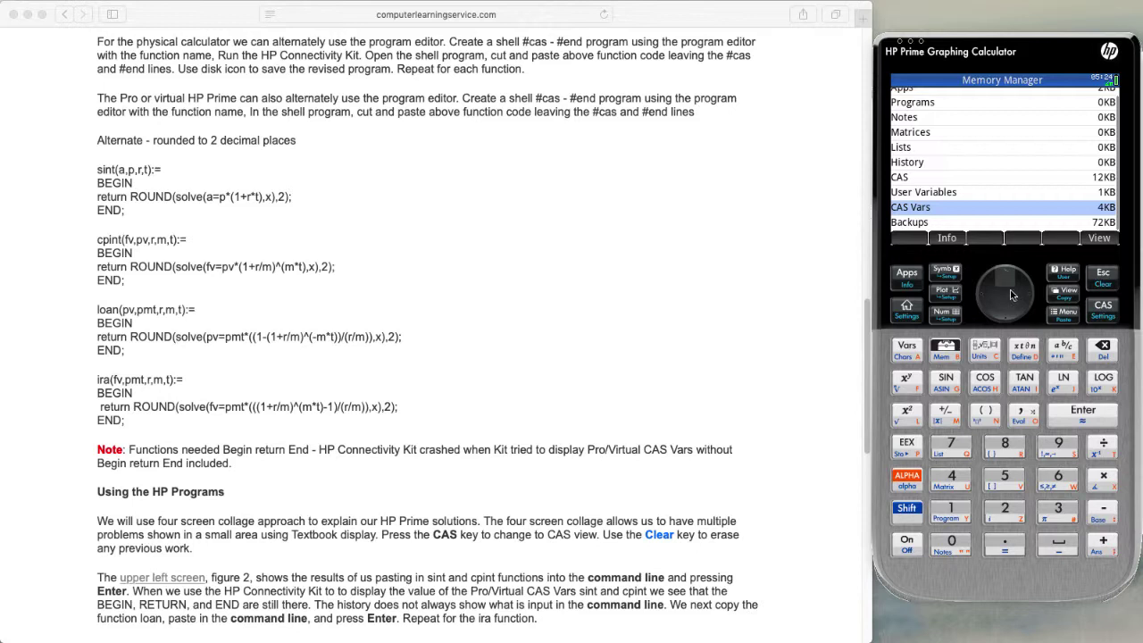
click(1079, 415)
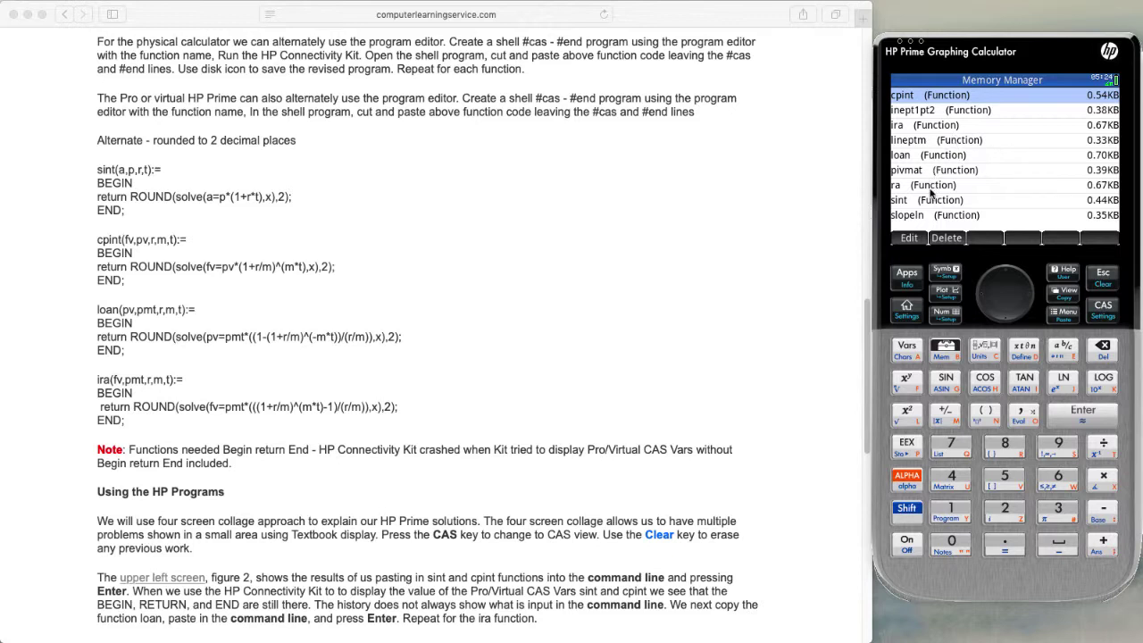
click(1004, 318)
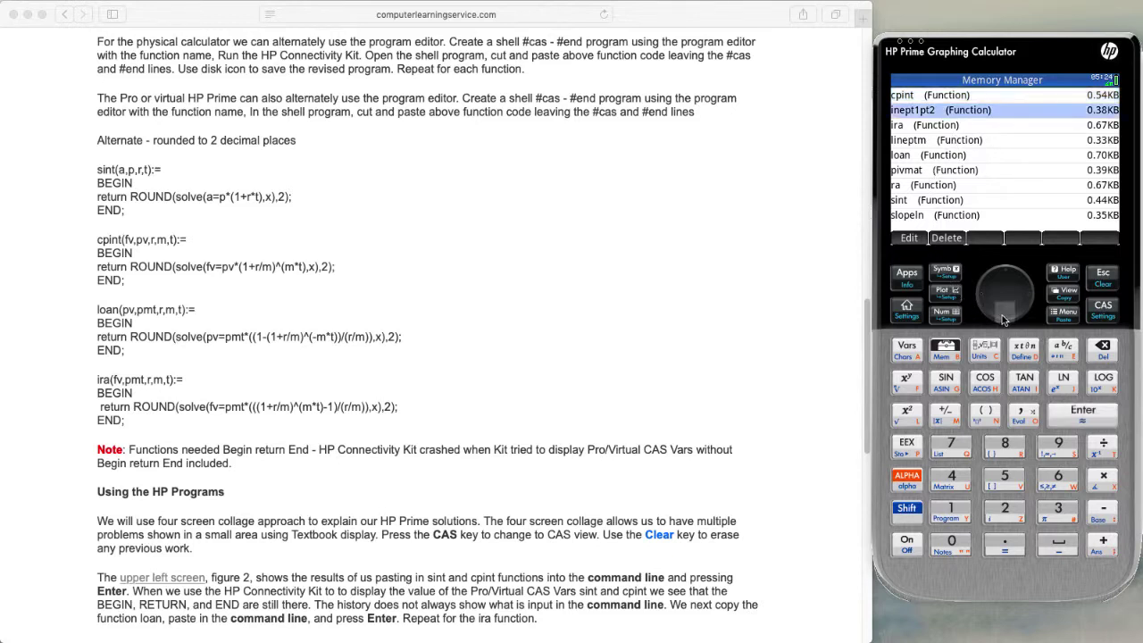
click(1004, 318)
click(1003, 318)
click(1004, 318)
click(1004, 318)
click(1004, 318)
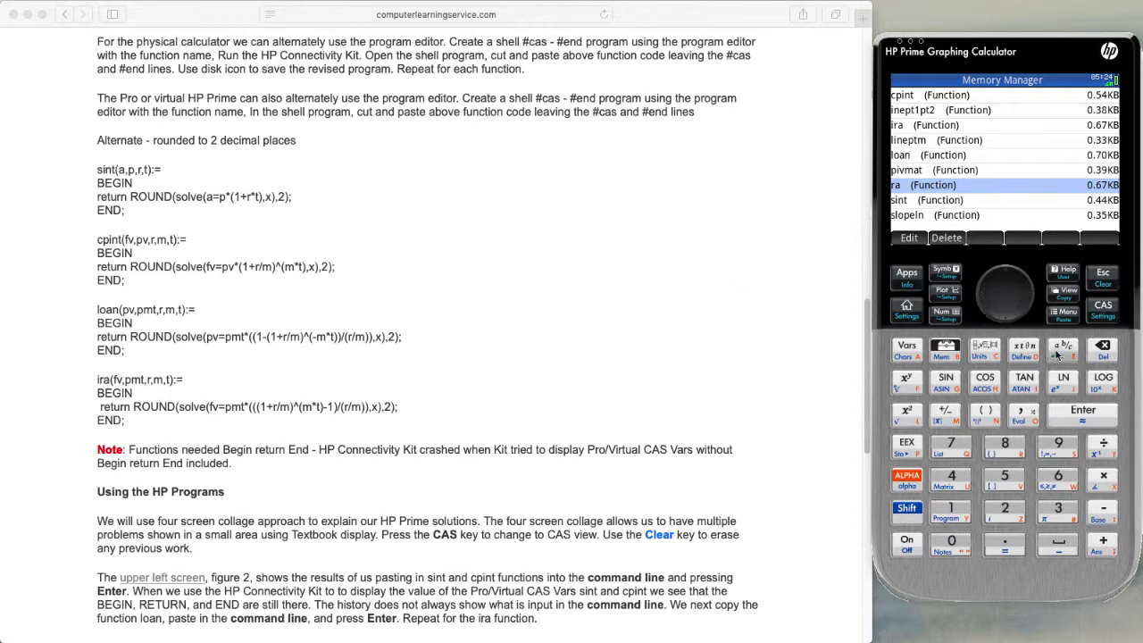
click(1104, 351)
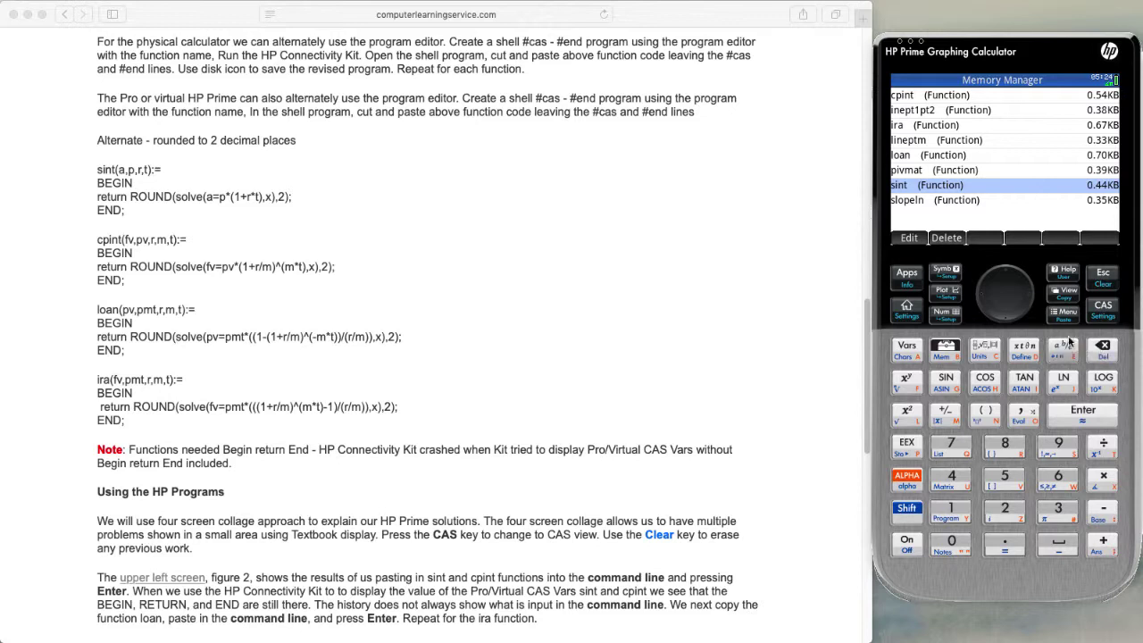
Step: Reopen the Memory Manager's CAS Vars list from Home to confirm ra is gone
click(1116, 278)
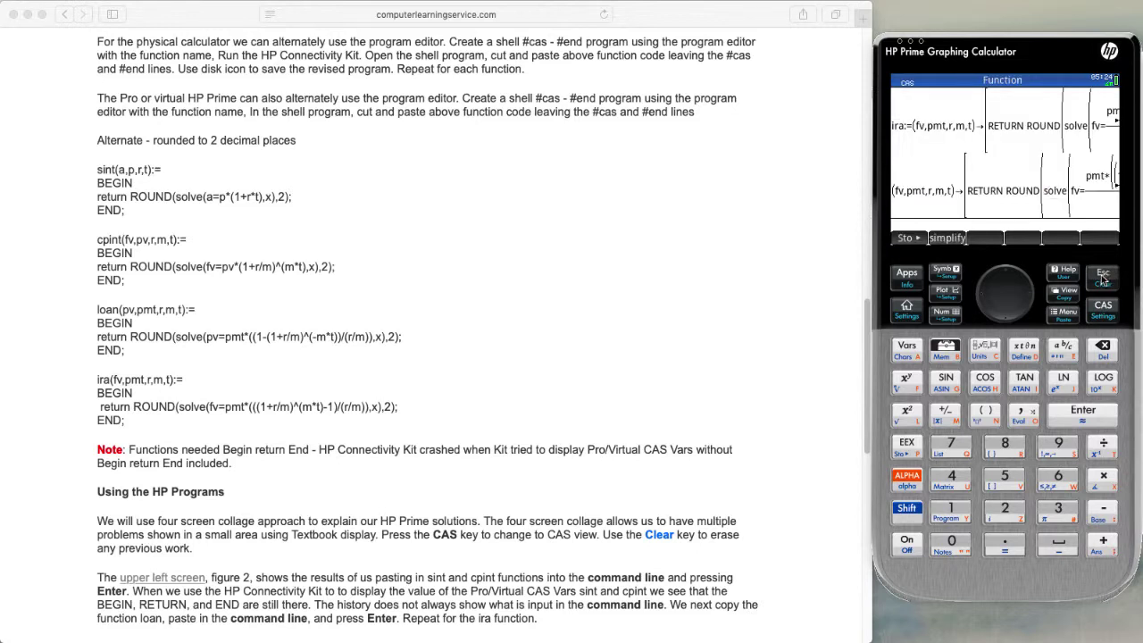
click(906, 311)
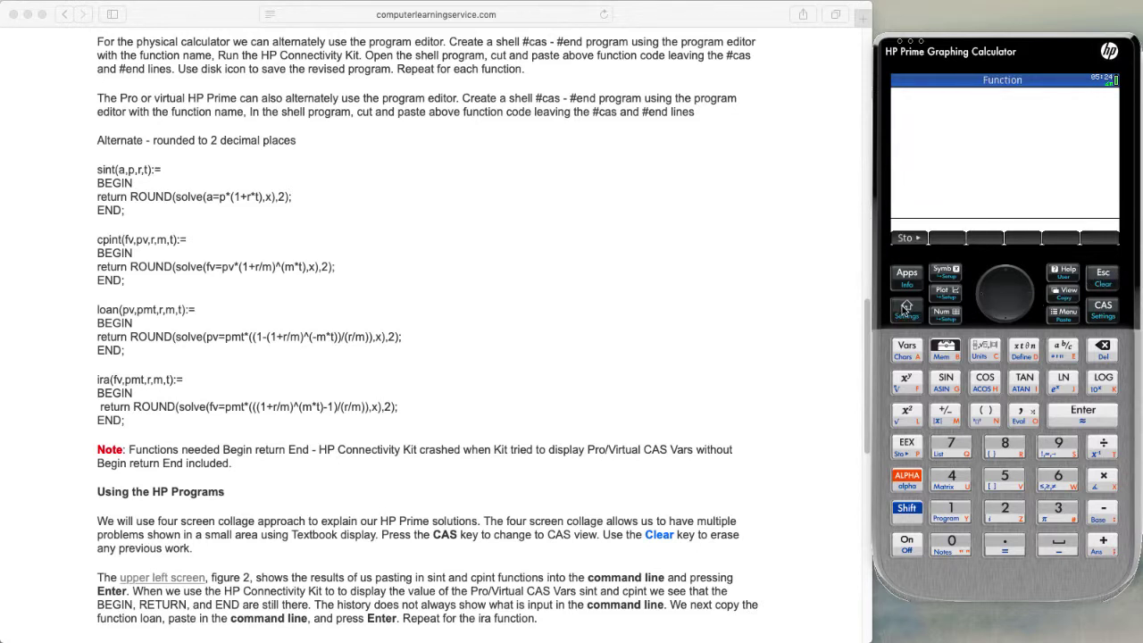
click(907, 511)
click(948, 351)
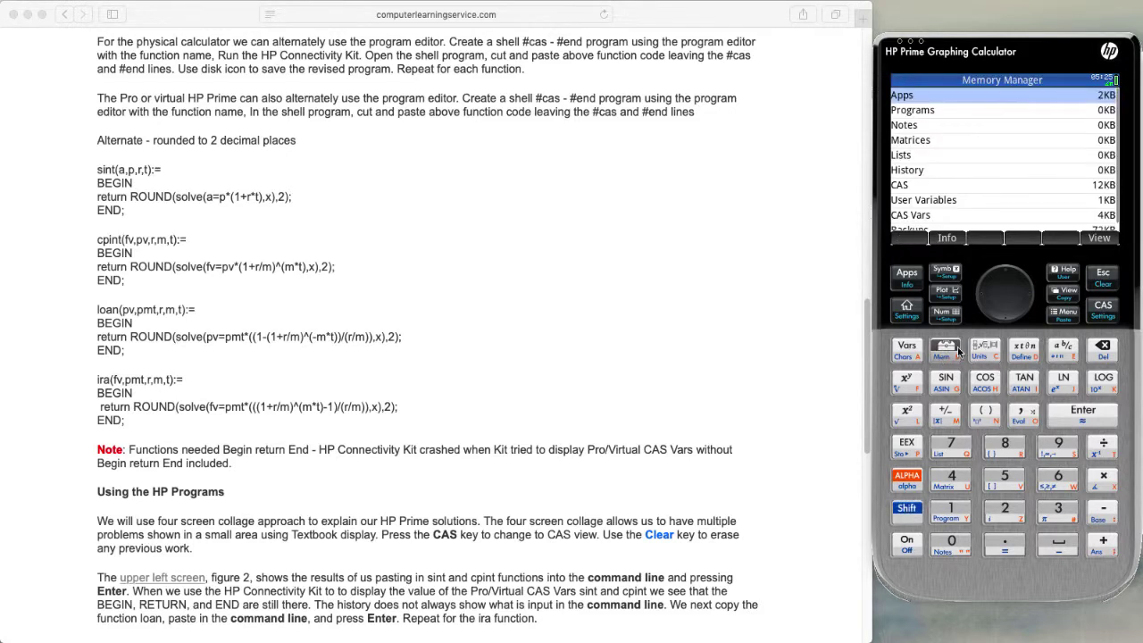
click(1005, 279)
click(1006, 278)
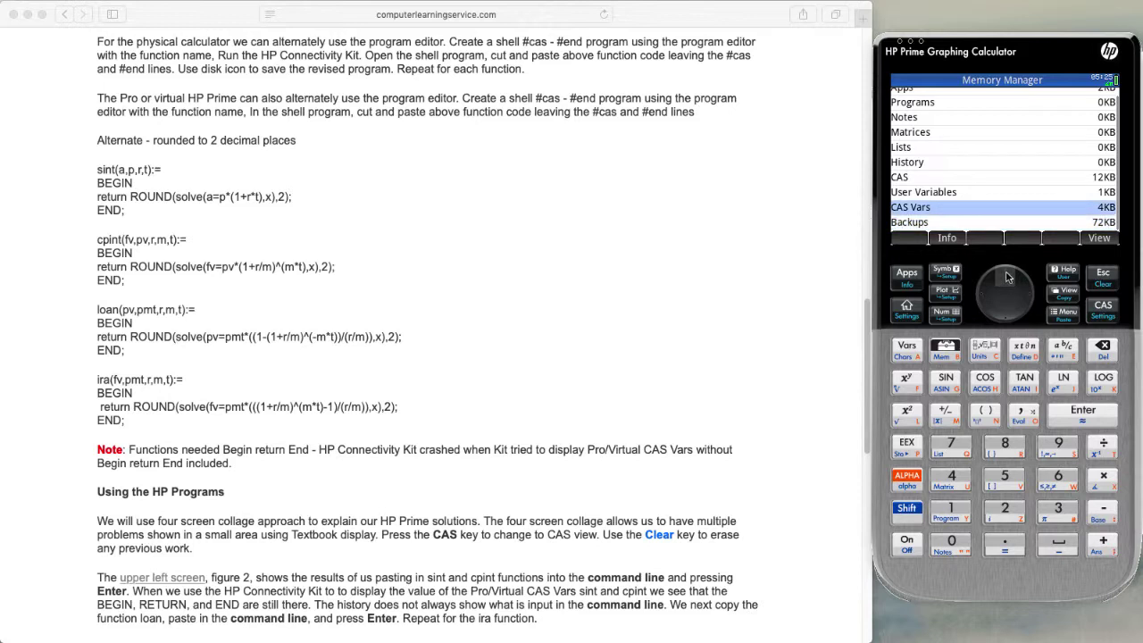
click(1085, 414)
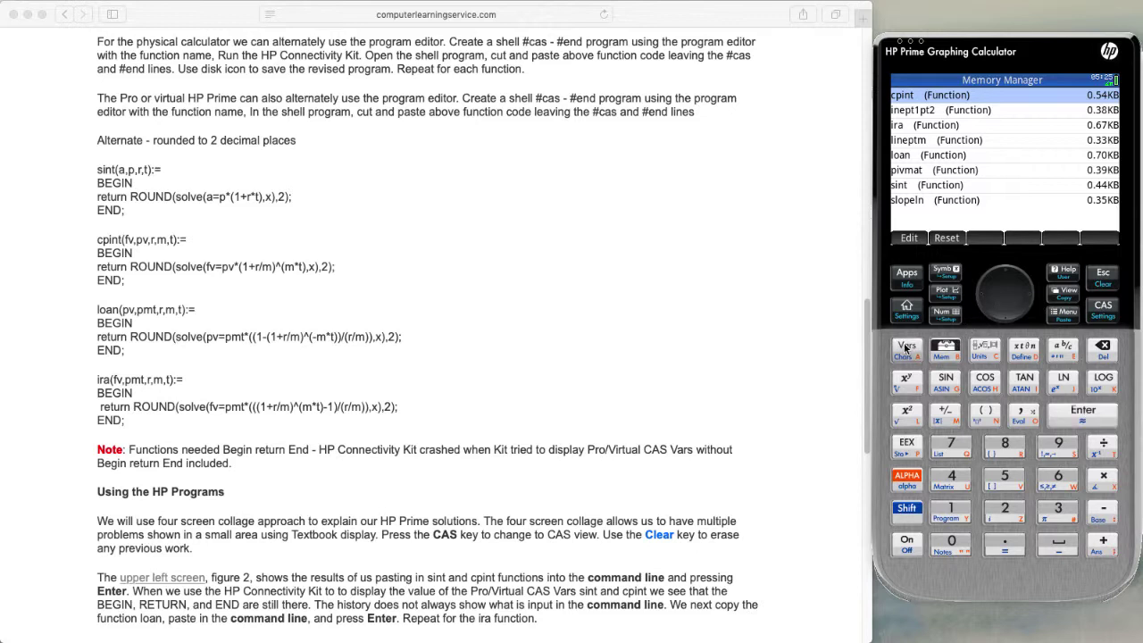
Step: Show the Vars Program list of CAS functions, cpint through slopeln
click(1100, 274)
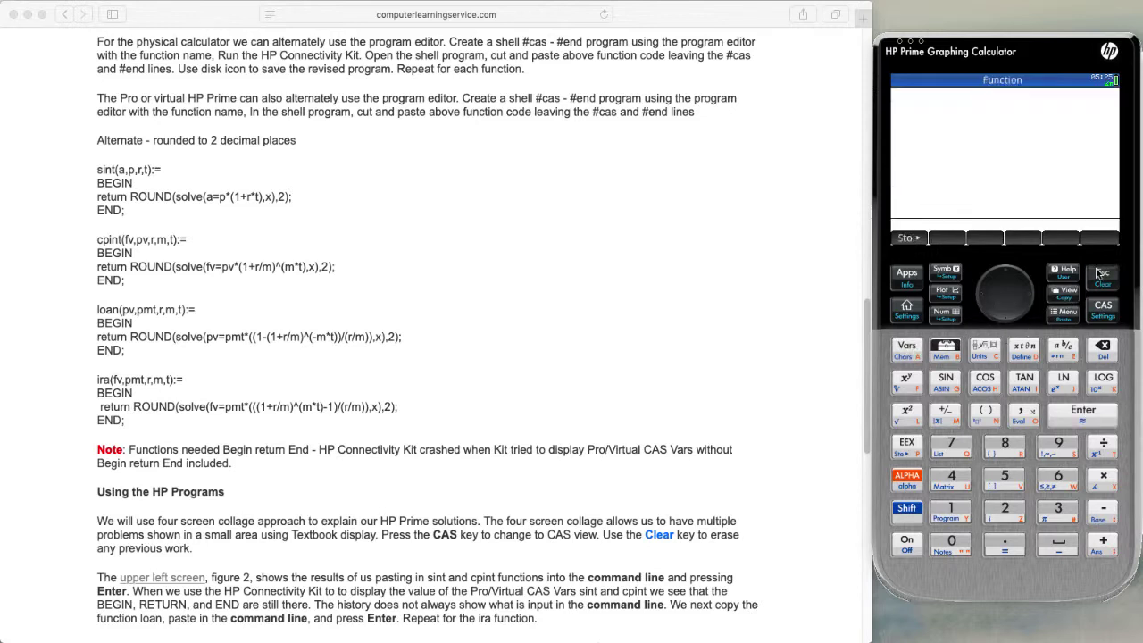
click(904, 352)
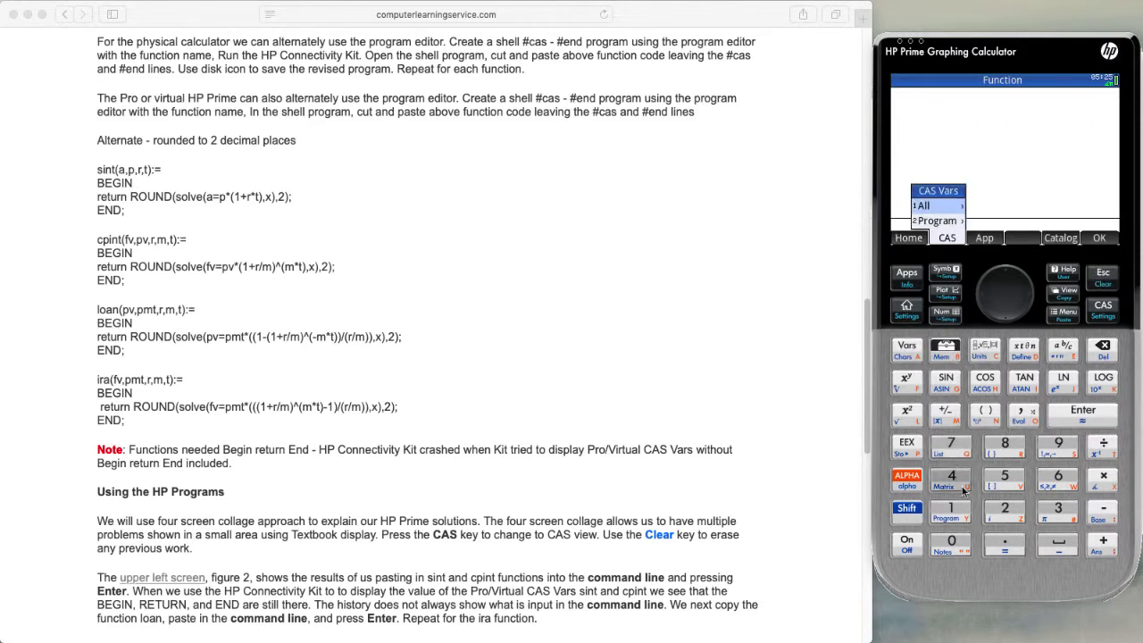
click(1013, 517)
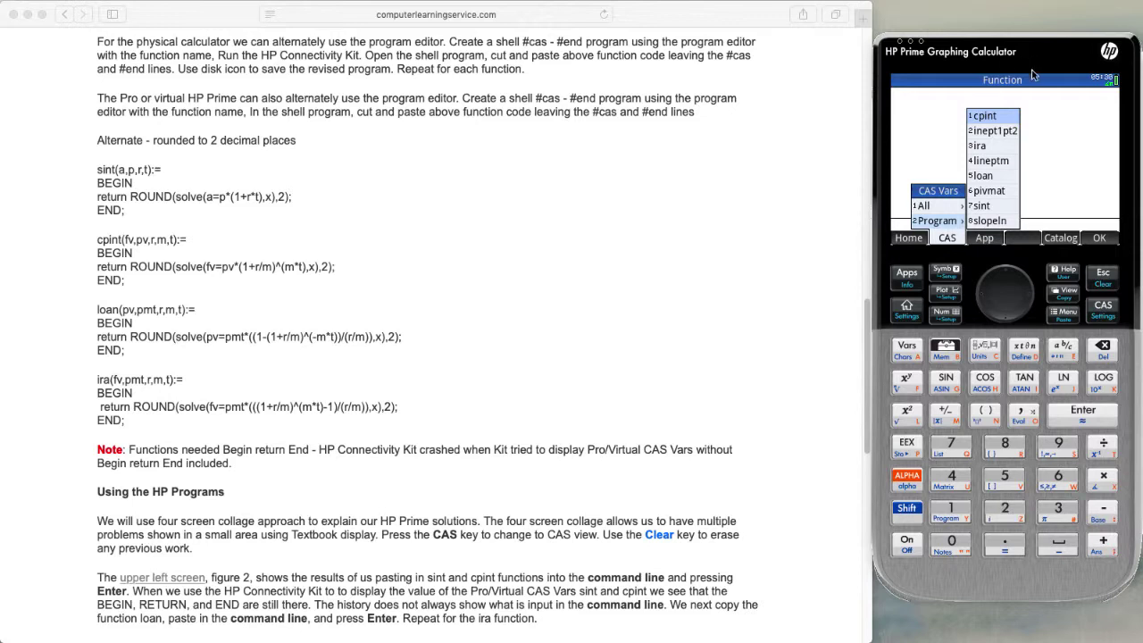
Step: Close the variable menus, review the Function Num Setup and numeric table, then return Home
click(1112, 284)
click(1112, 284)
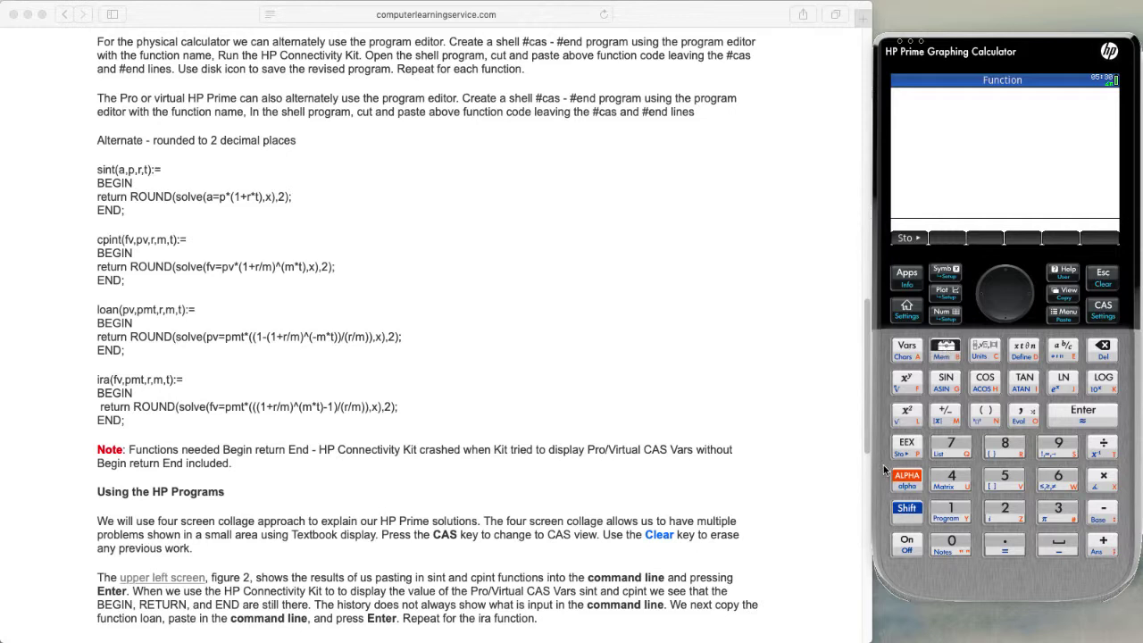
click(901, 510)
click(946, 317)
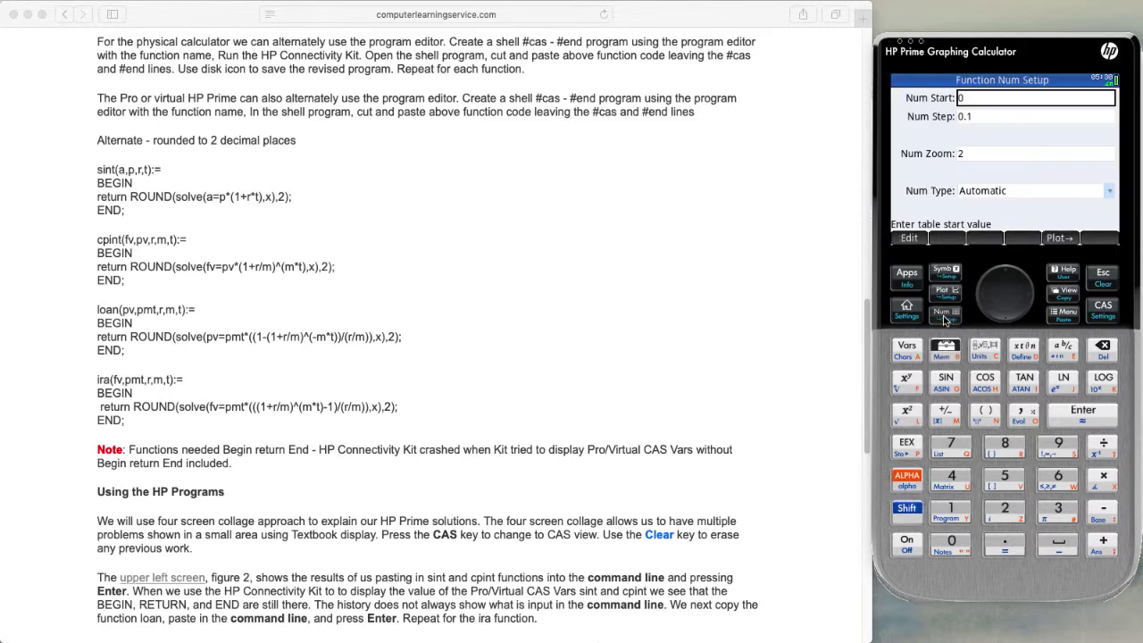
click(1104, 279)
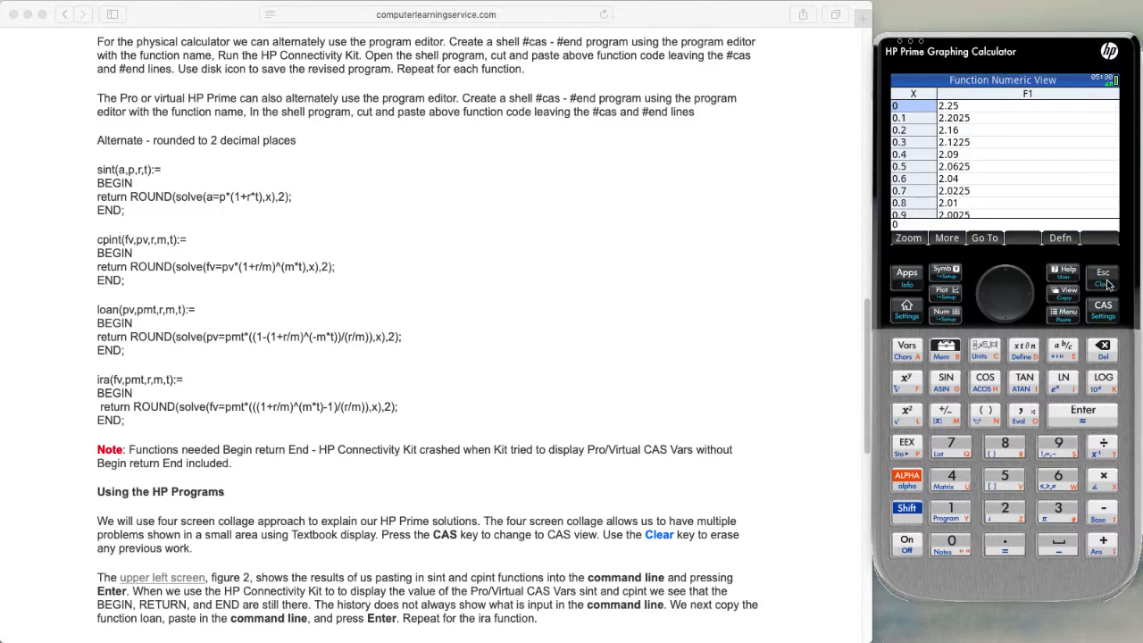
click(1105, 281)
Step: Create a new internal backup named 'Backup 2019 3 21a' in the Memory Manager, then return Home
click(907, 508)
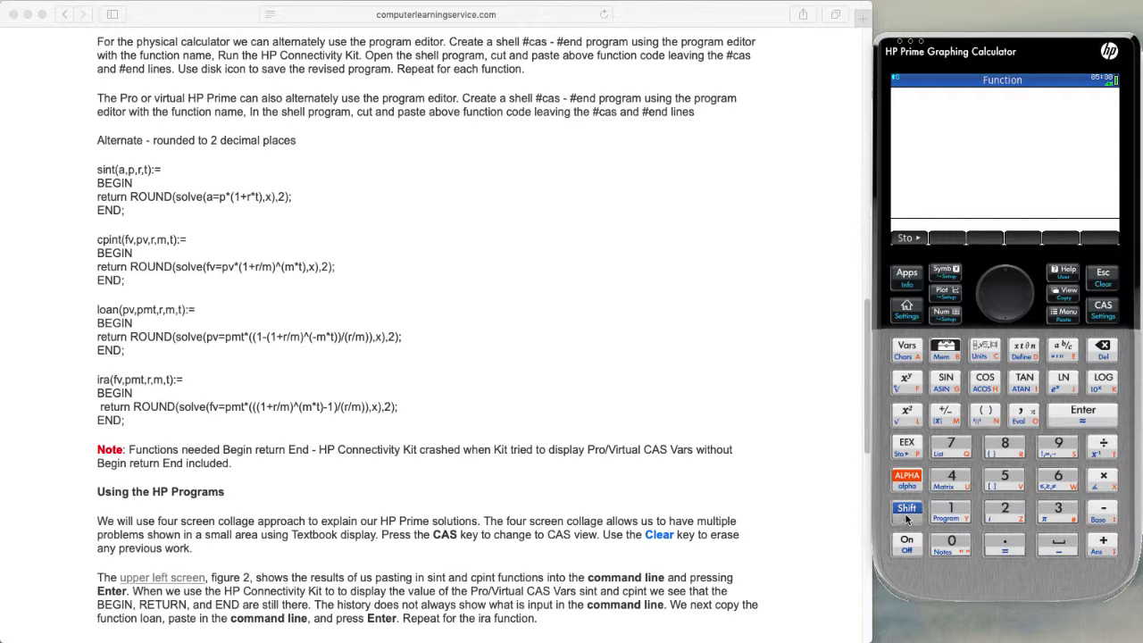
click(954, 356)
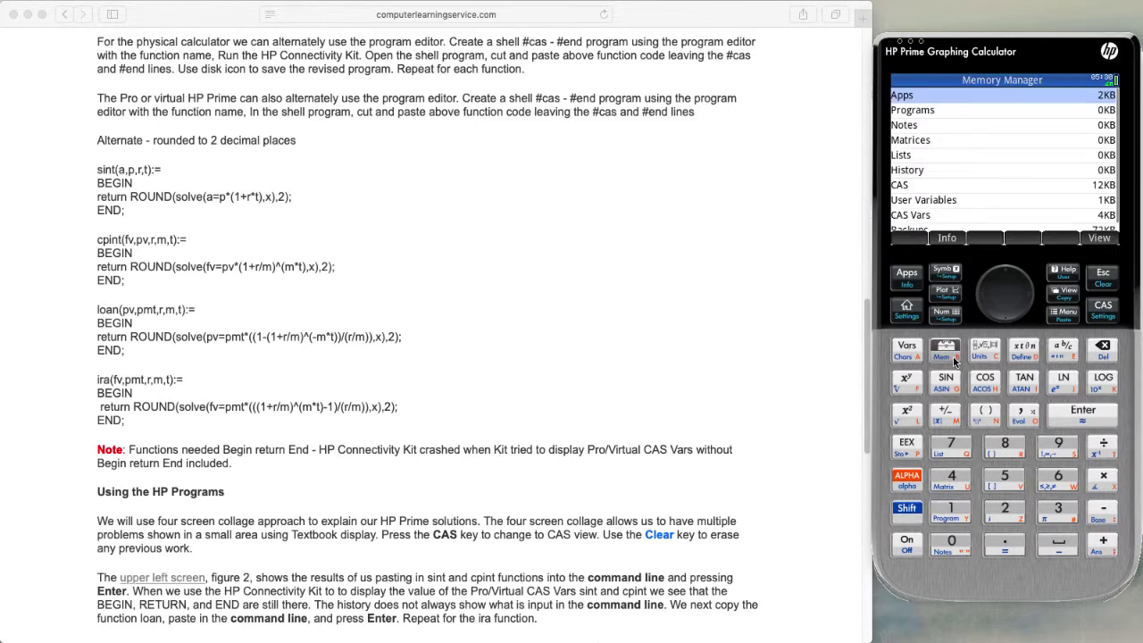
click(1014, 280)
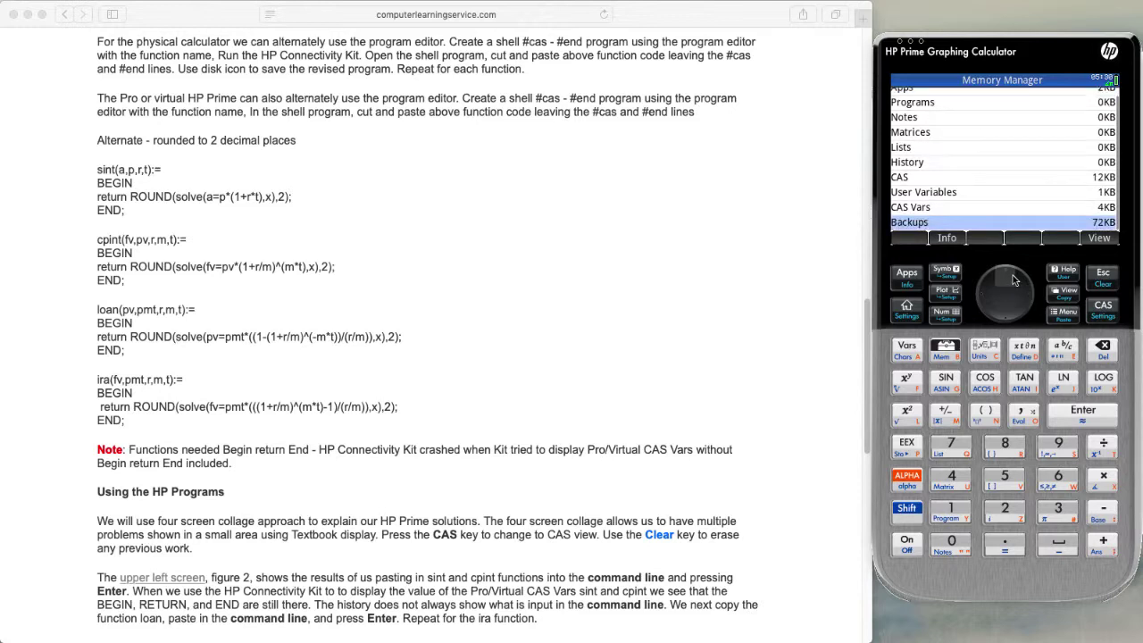
click(1064, 411)
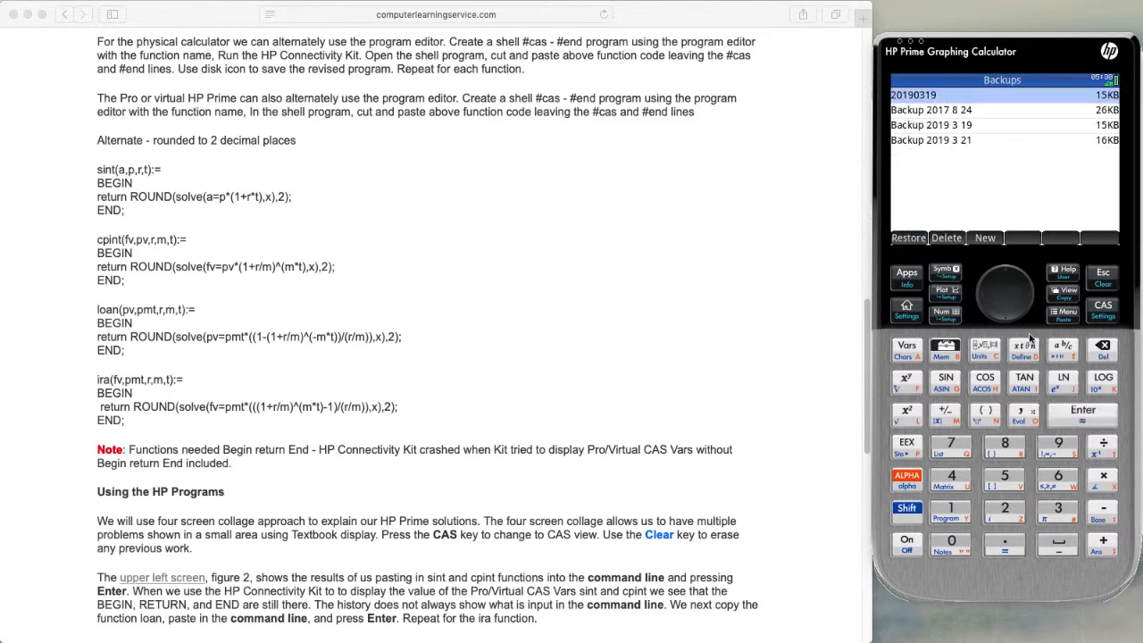
click(992, 242)
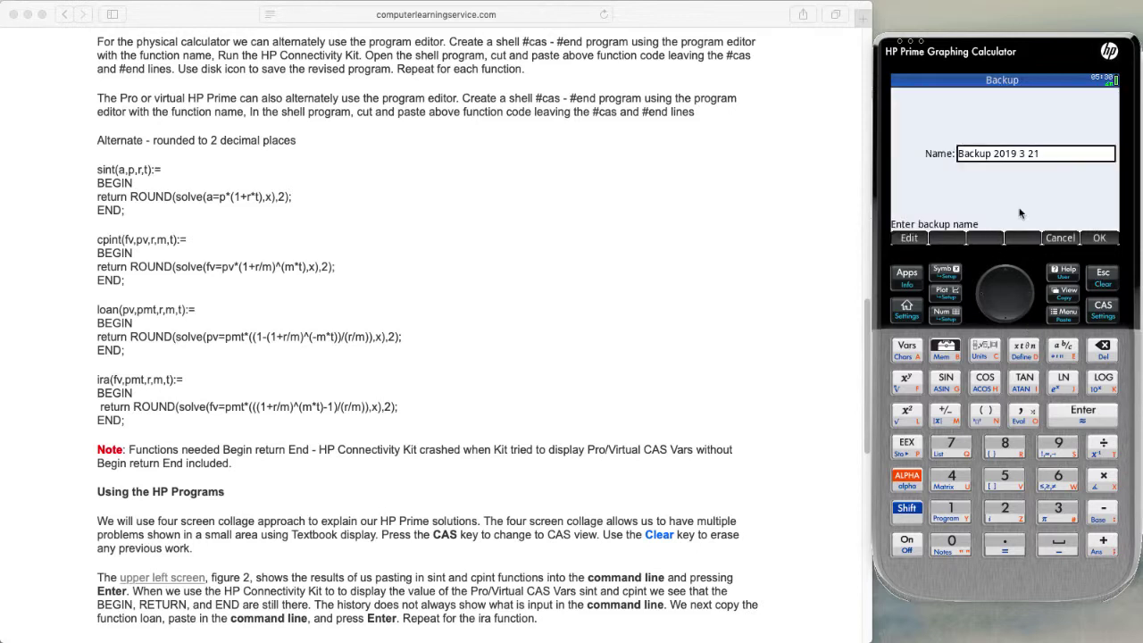
click(1041, 157)
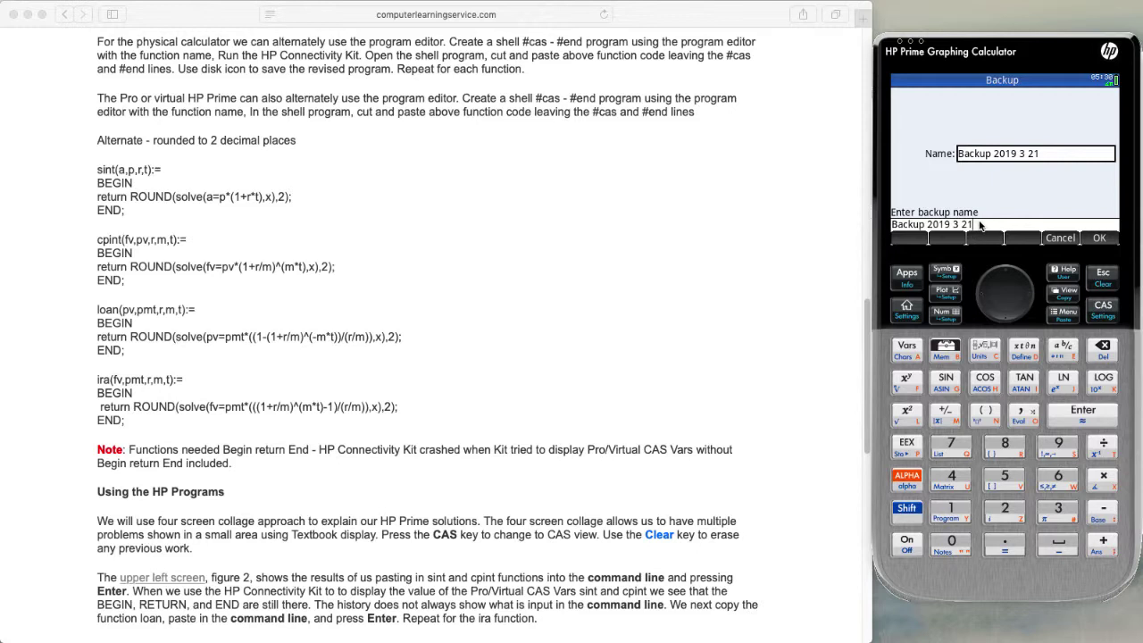
text(a)
click(1097, 238)
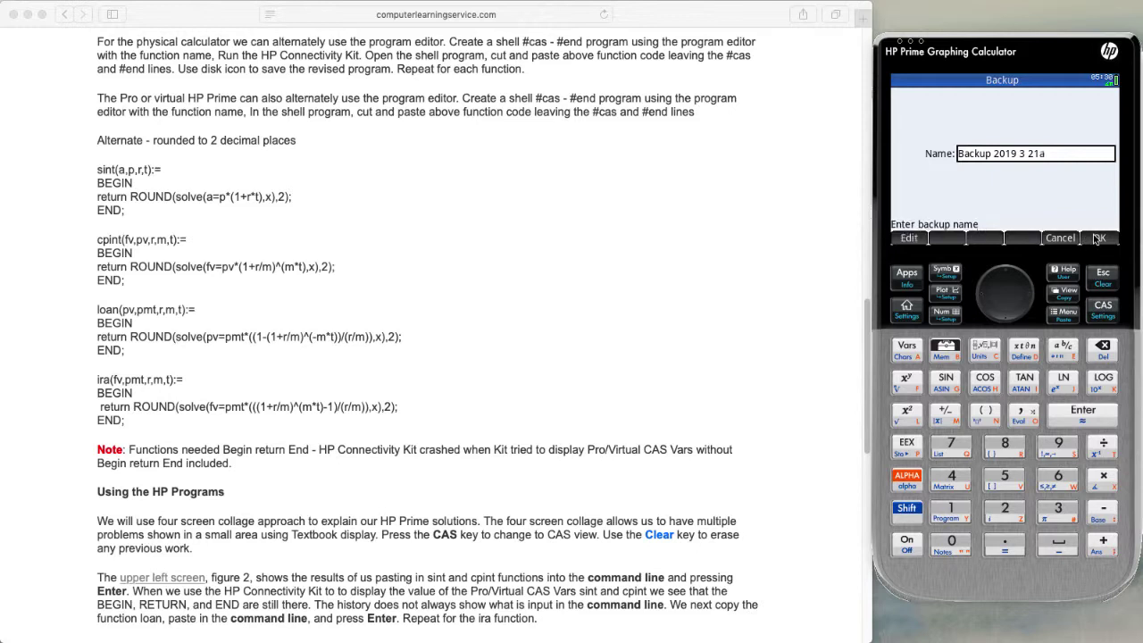
click(1100, 245)
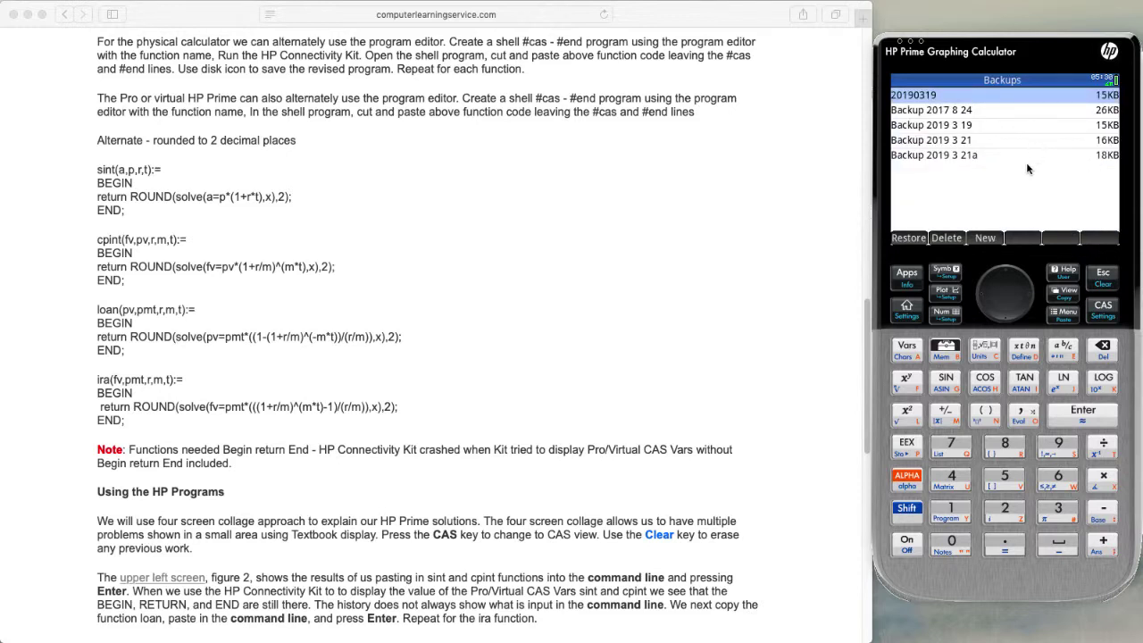
click(1103, 276)
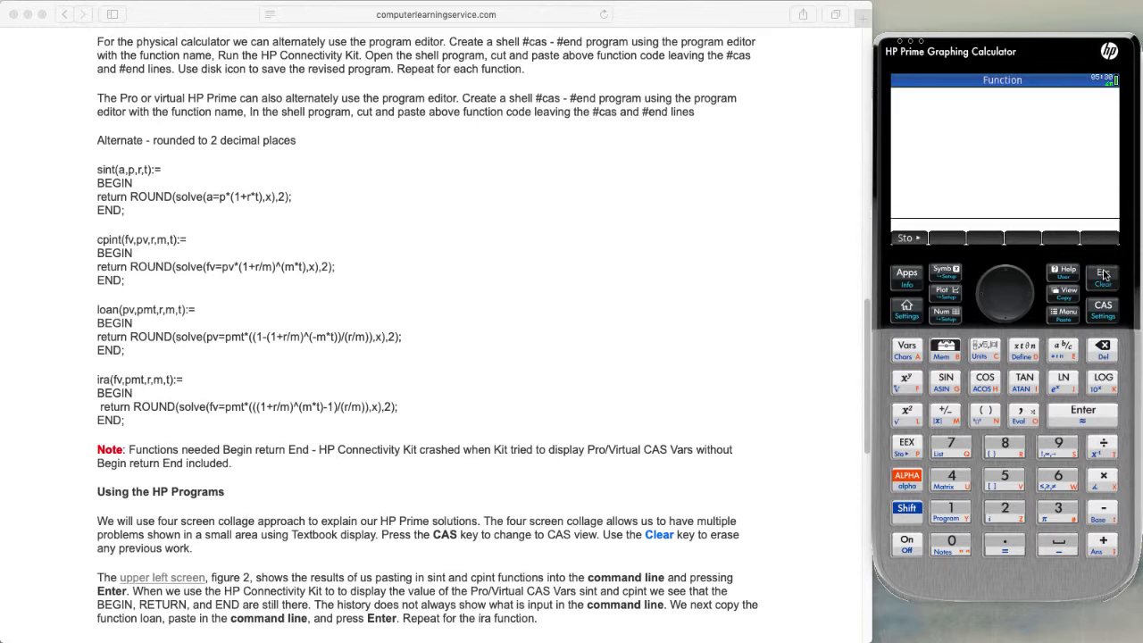
Step: Open the HP Prime Getting Started - Settings page at its Figure 1 screenshots
click(841, 310)
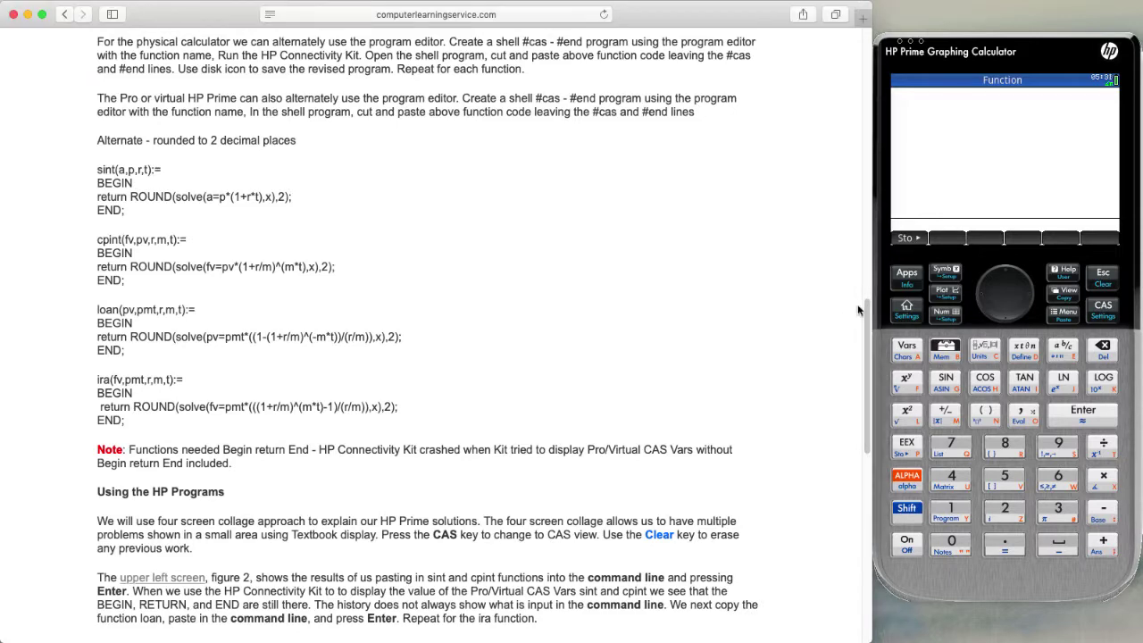
drag(866, 326, 730, 96)
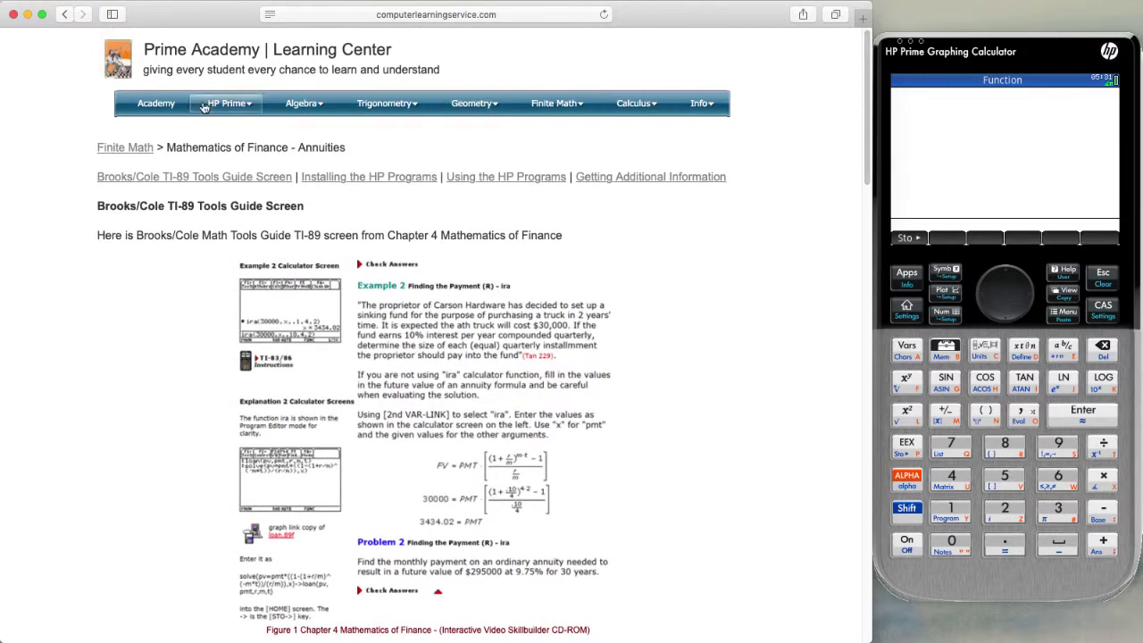
mouse_move(228, 104)
click(220, 131)
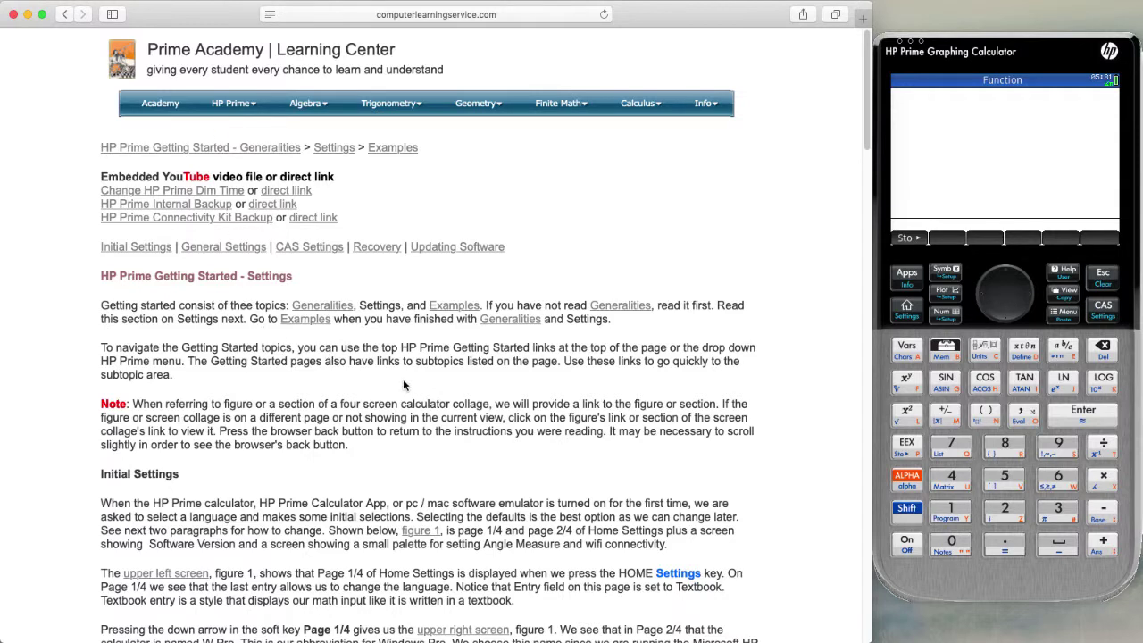
click(419, 532)
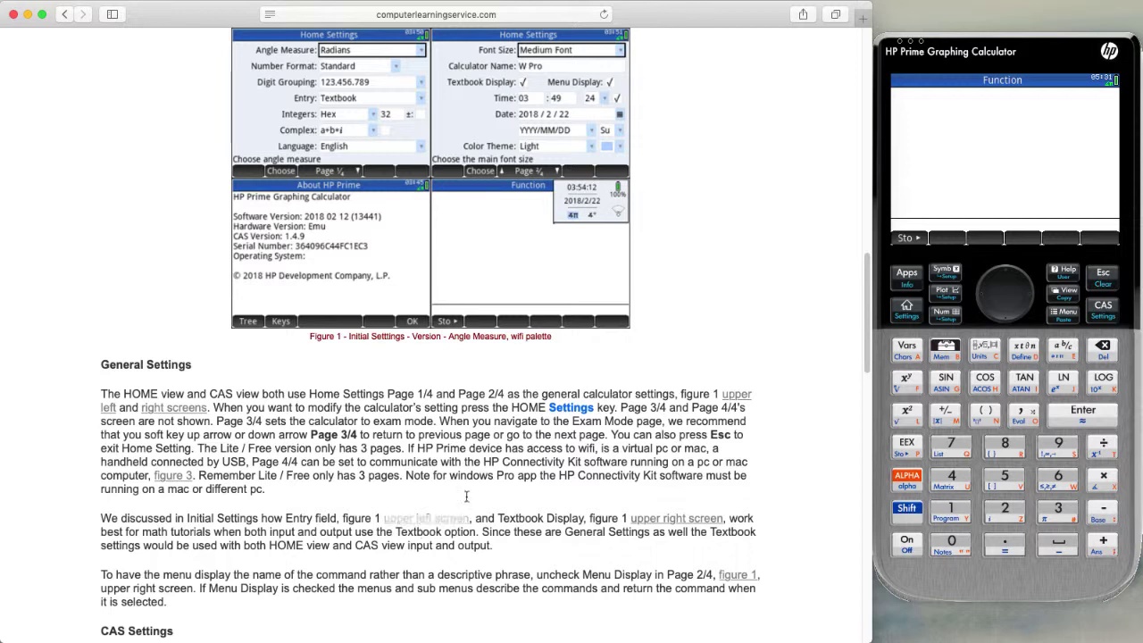
click(1038, 65)
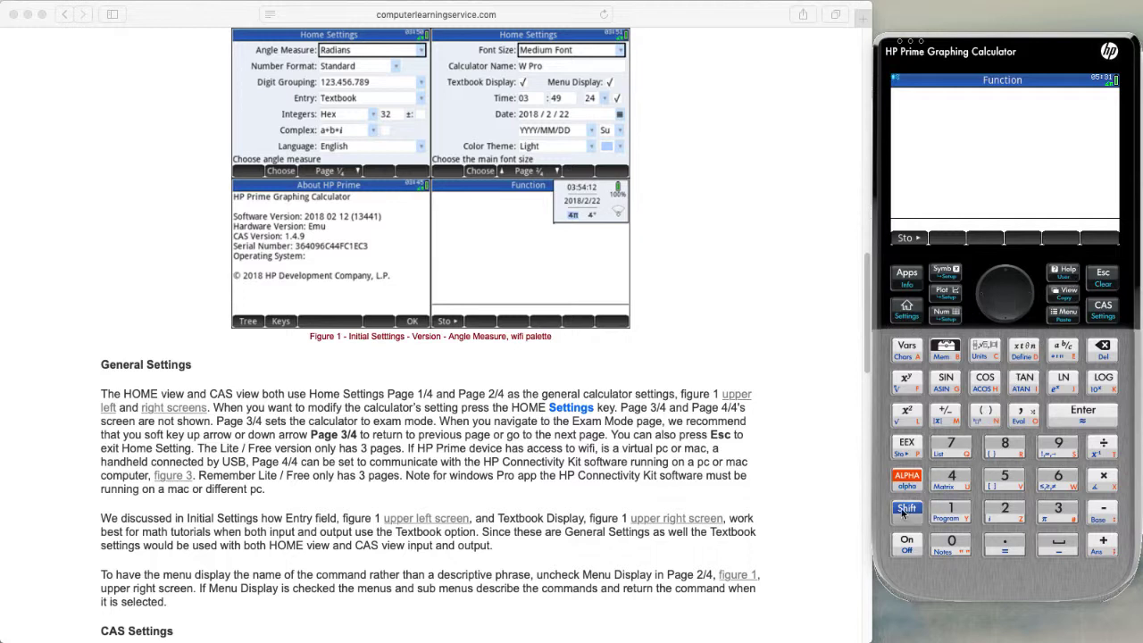
click(908, 313)
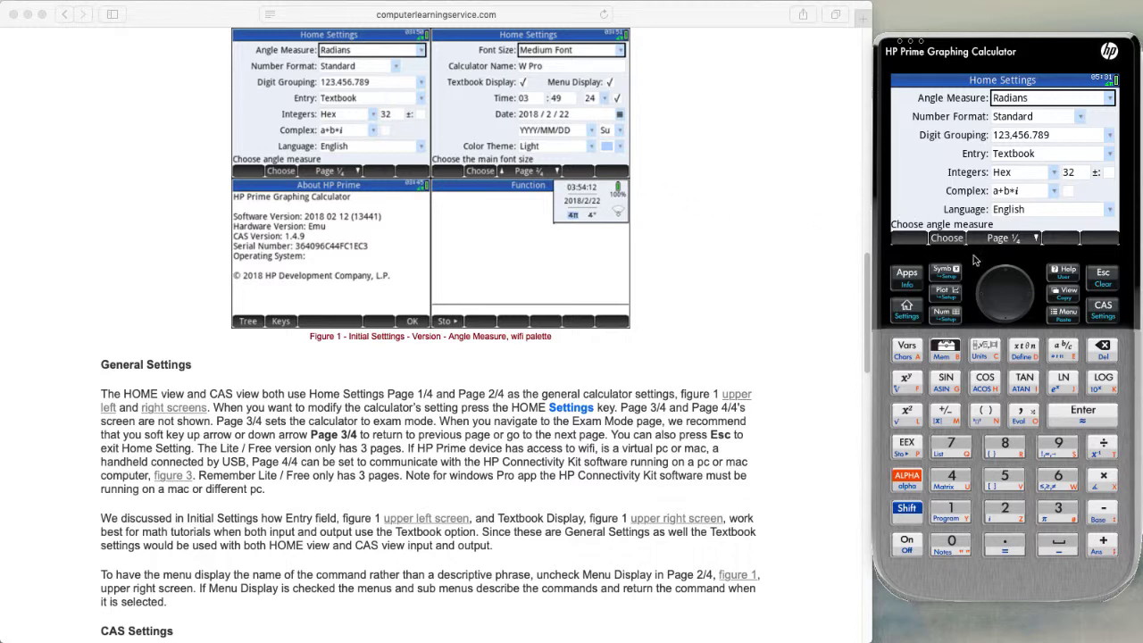
click(1036, 241)
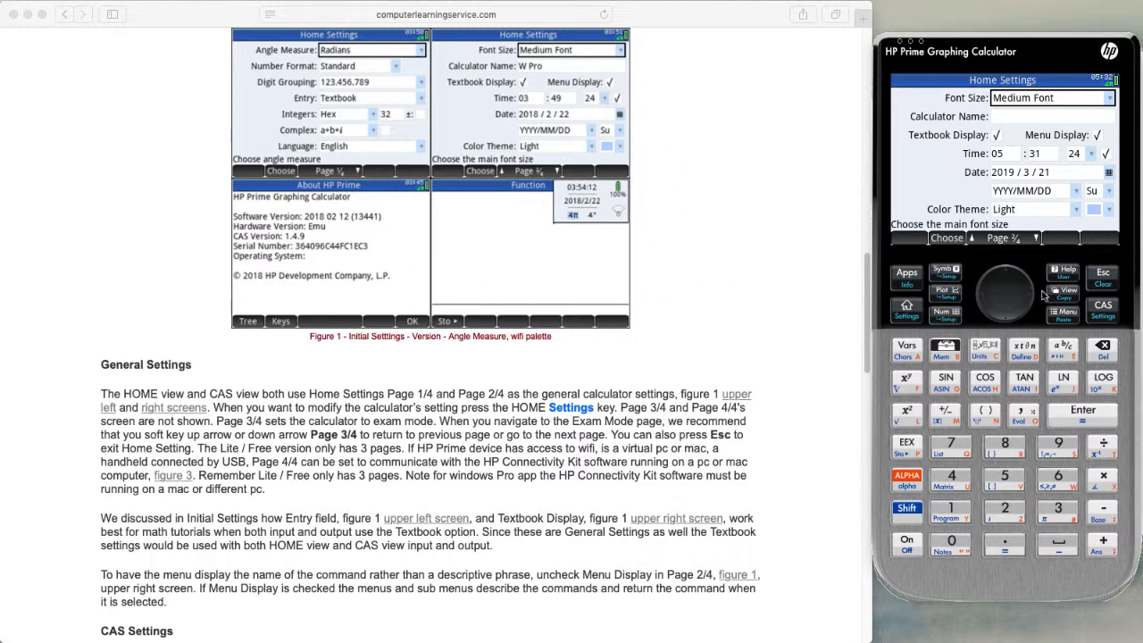
click(1099, 279)
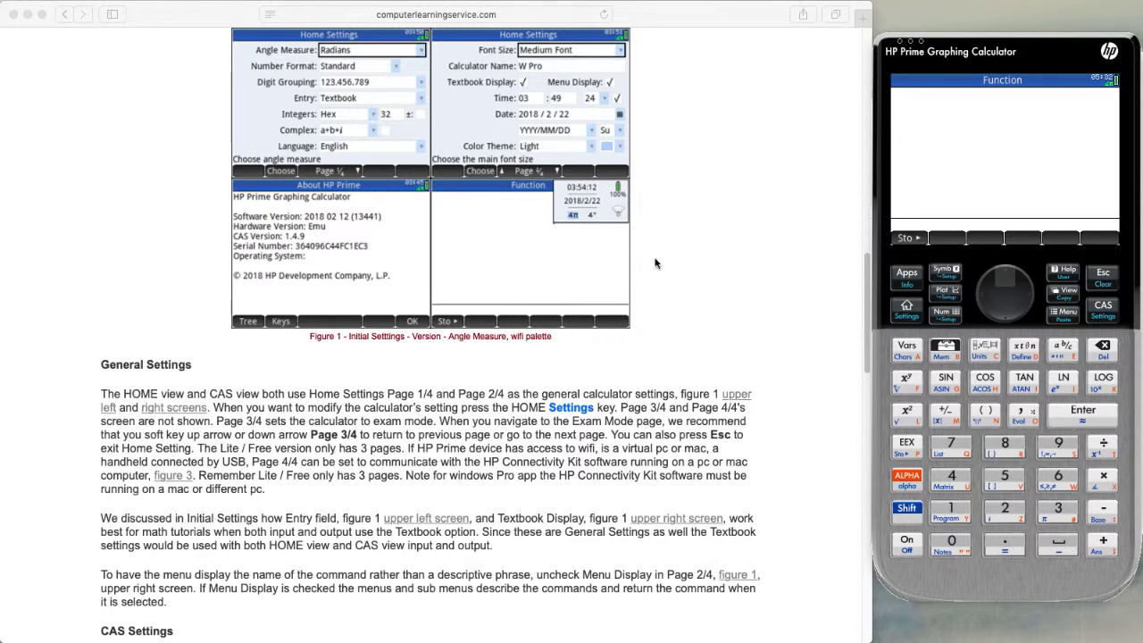
key(shift)
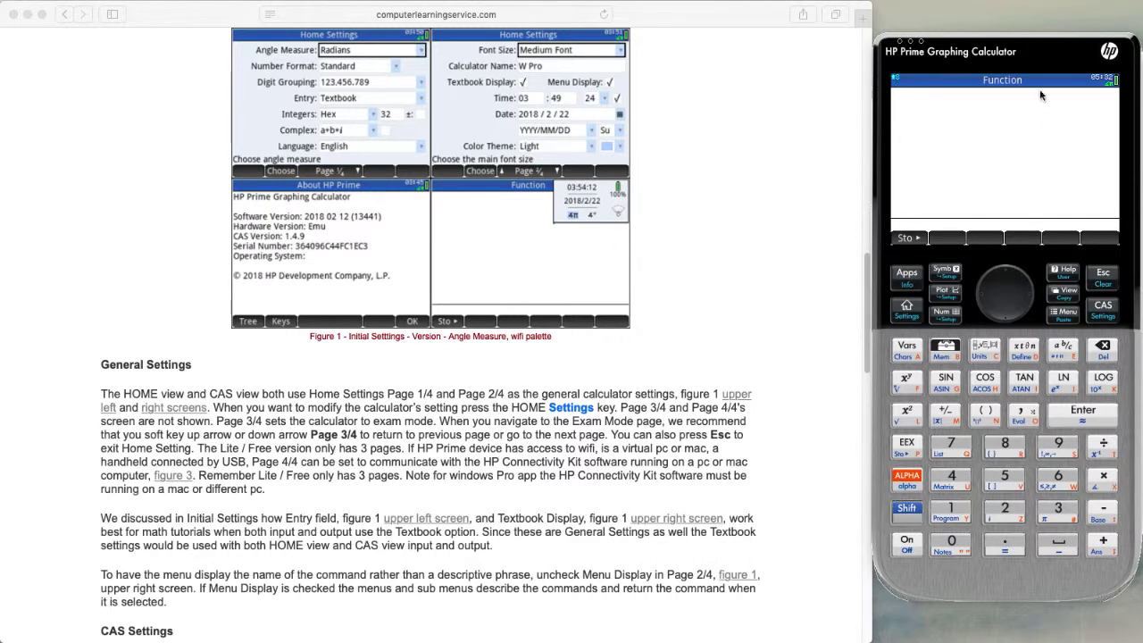
drag(1041, 87, 1041, 93)
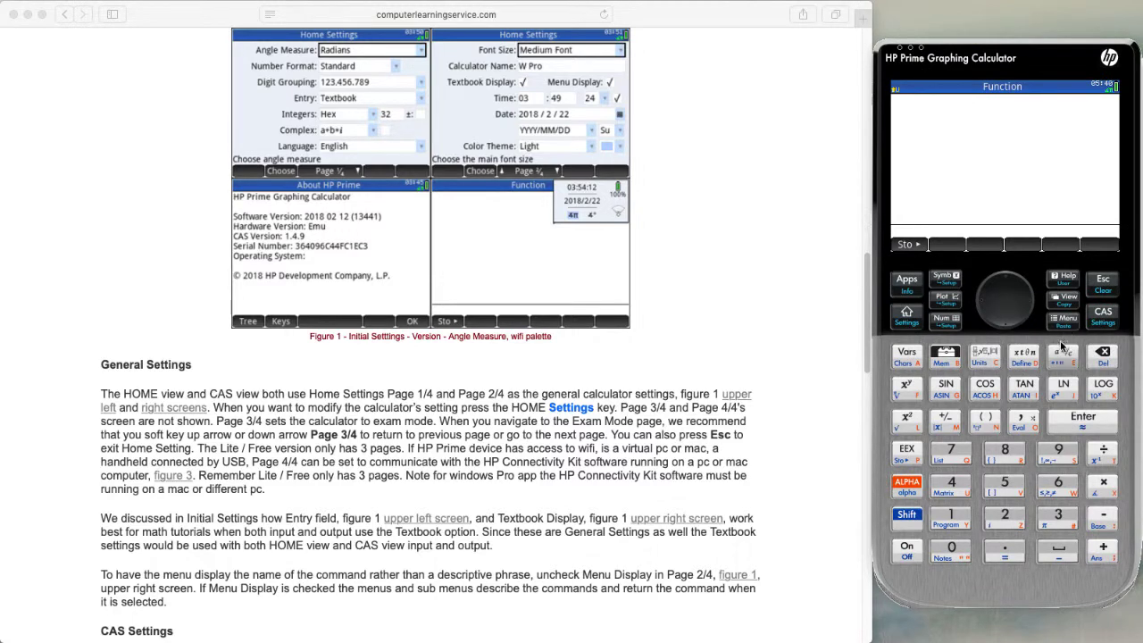
click(1070, 279)
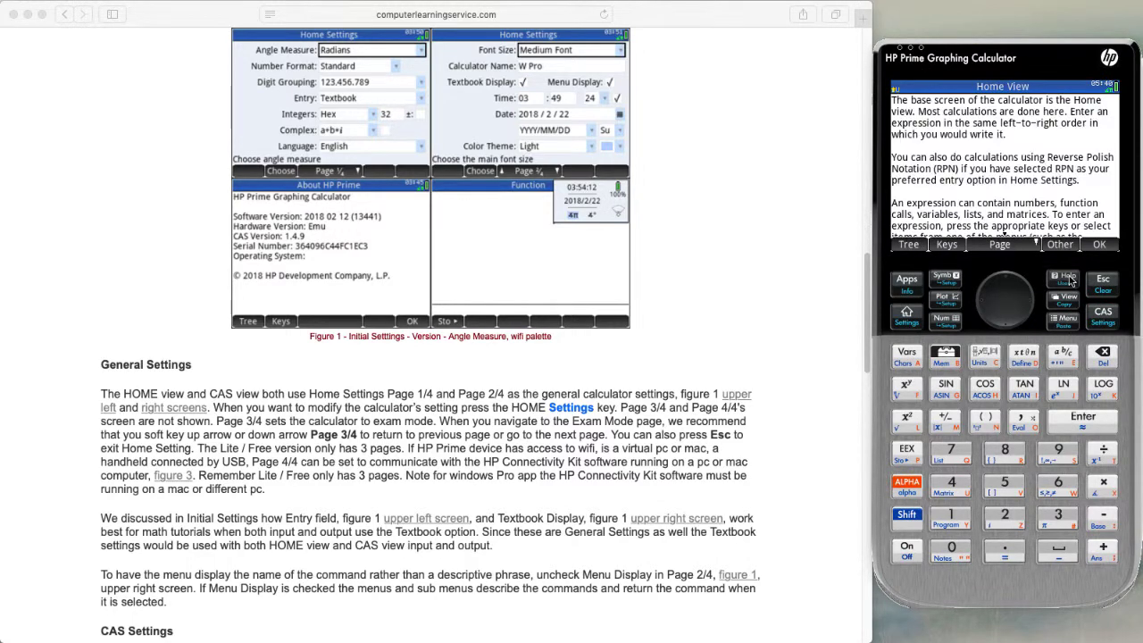
click(908, 245)
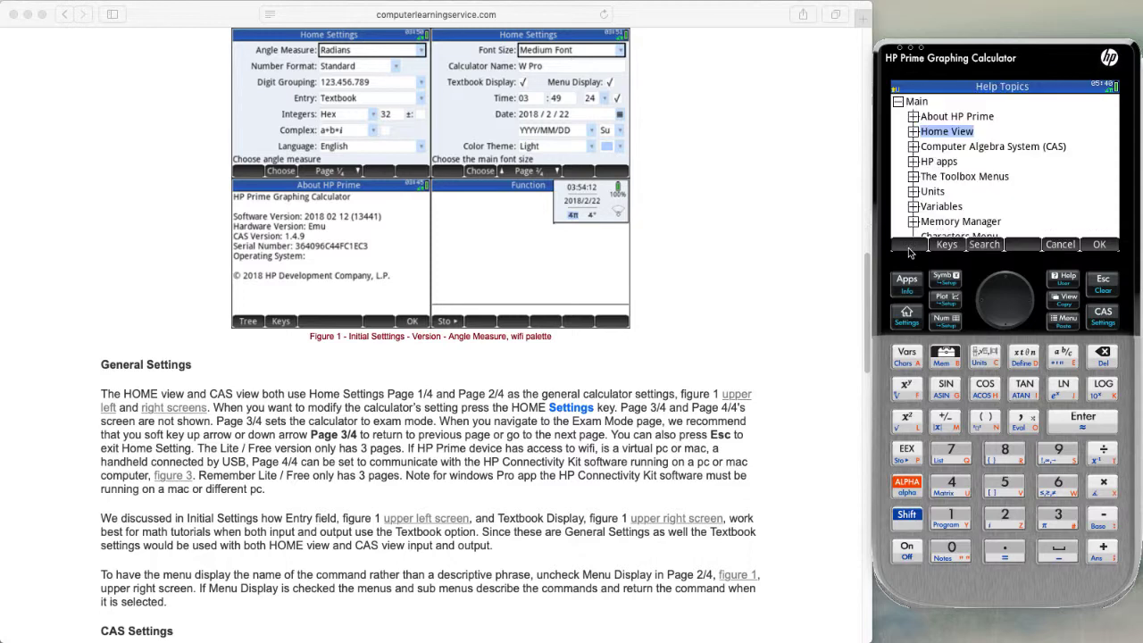
click(1004, 291)
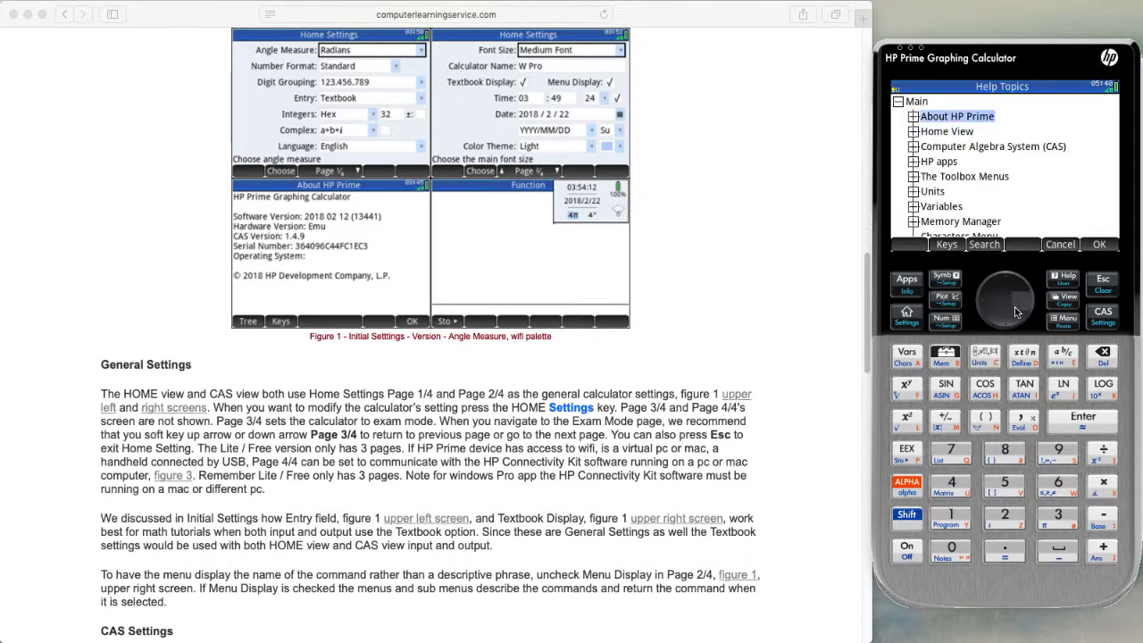
click(1094, 420)
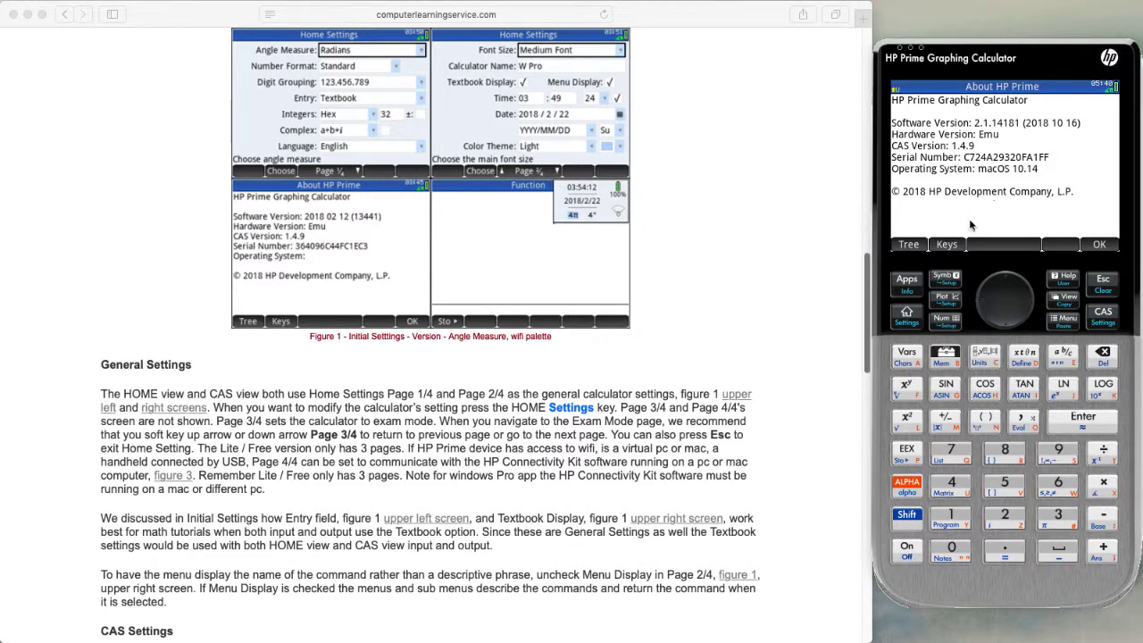
click(1099, 247)
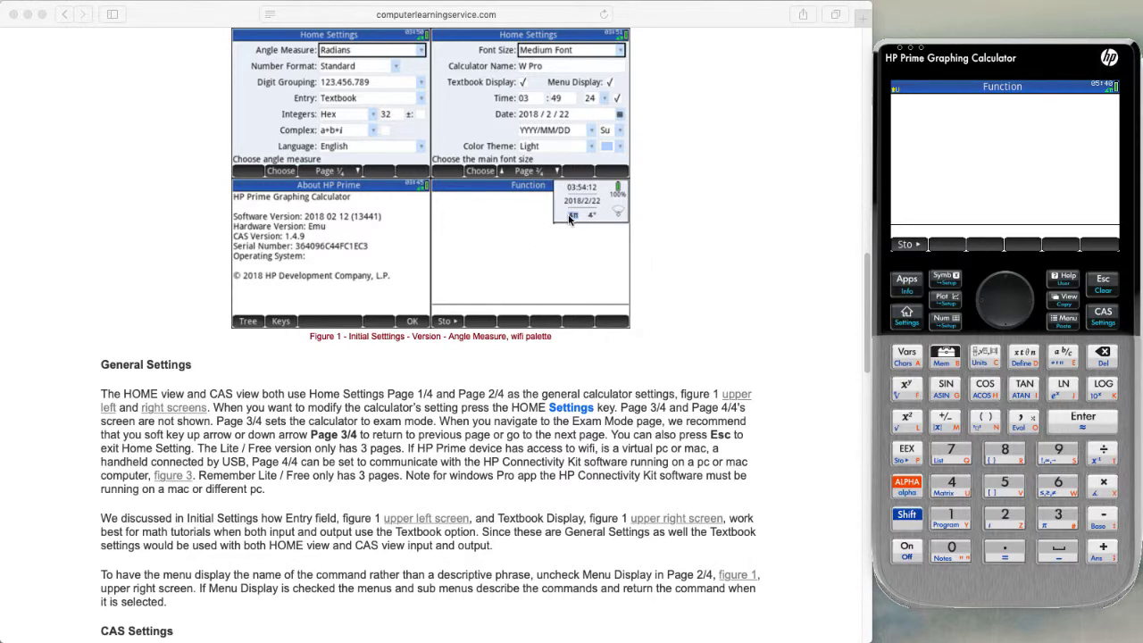
click(1109, 91)
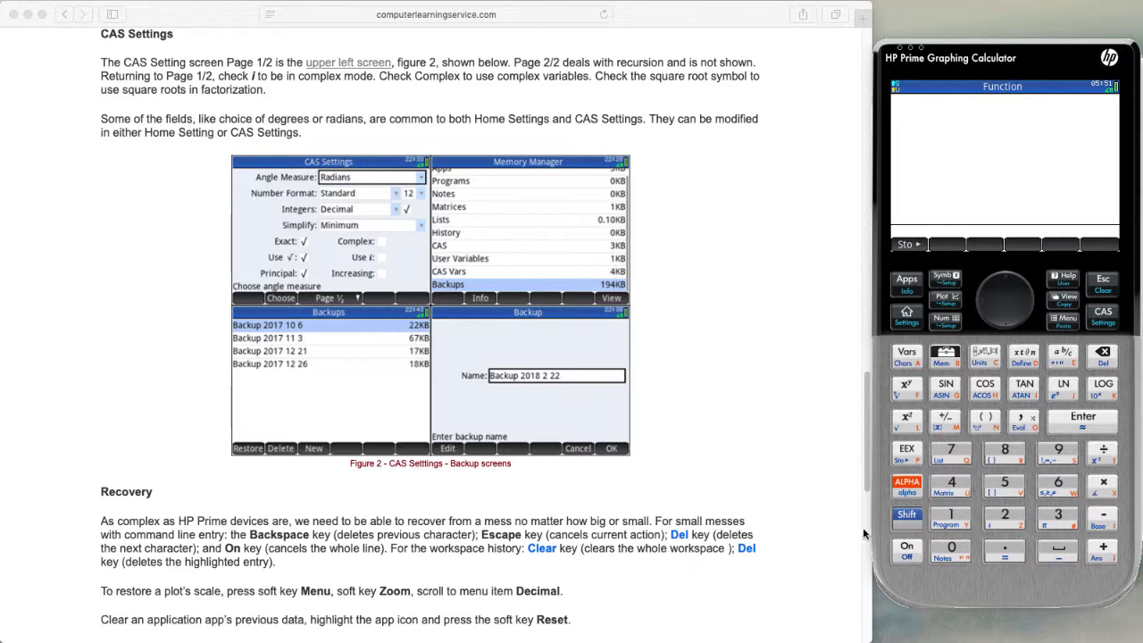
click(1103, 323)
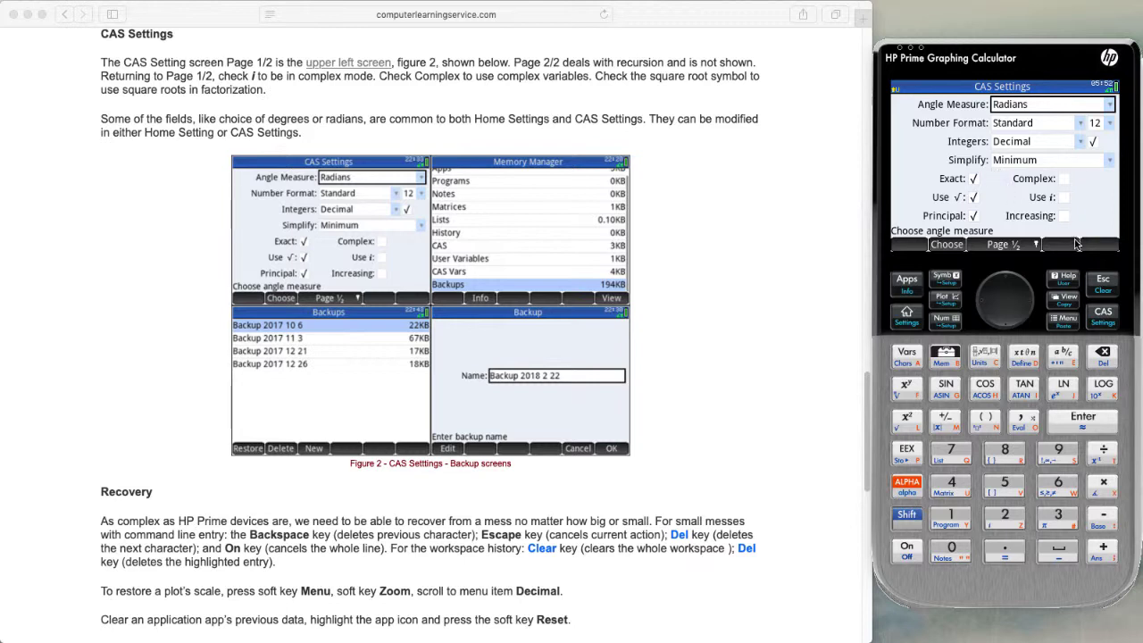
click(1102, 288)
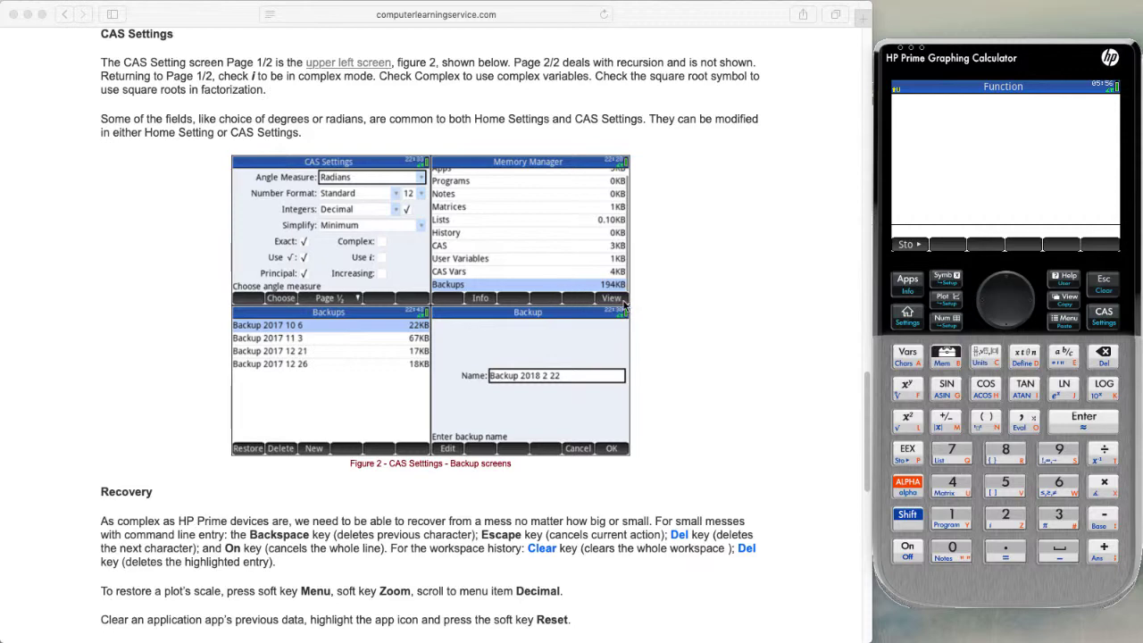
Step: Scroll the Settings page down through Recovery to the Updating Software notes and footer
click(786, 376)
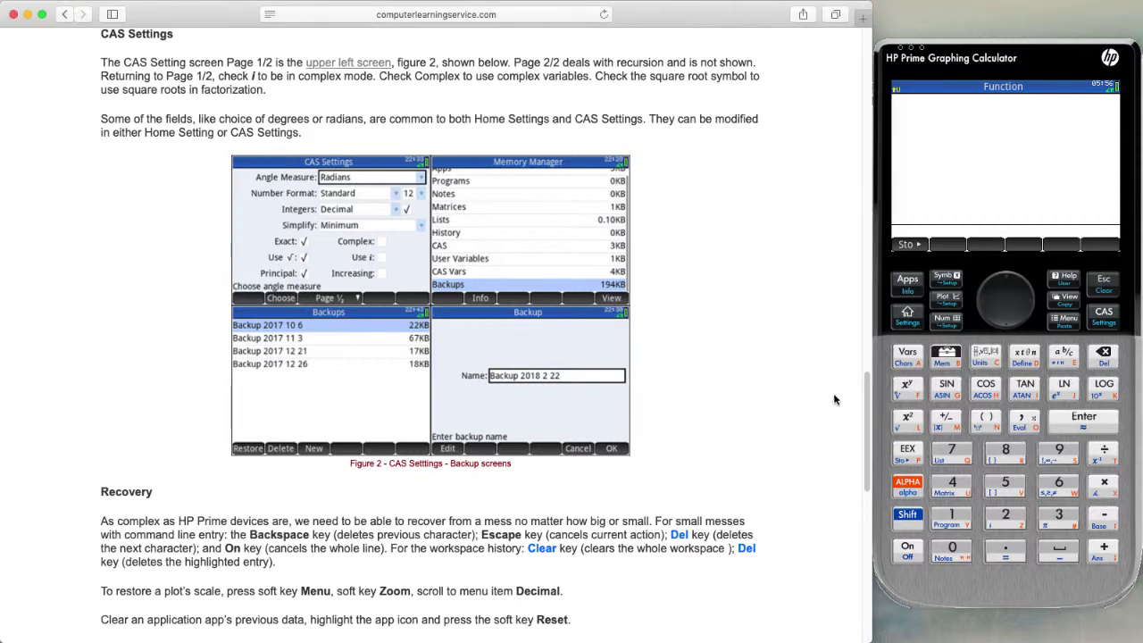
drag(866, 413, 823, 506)
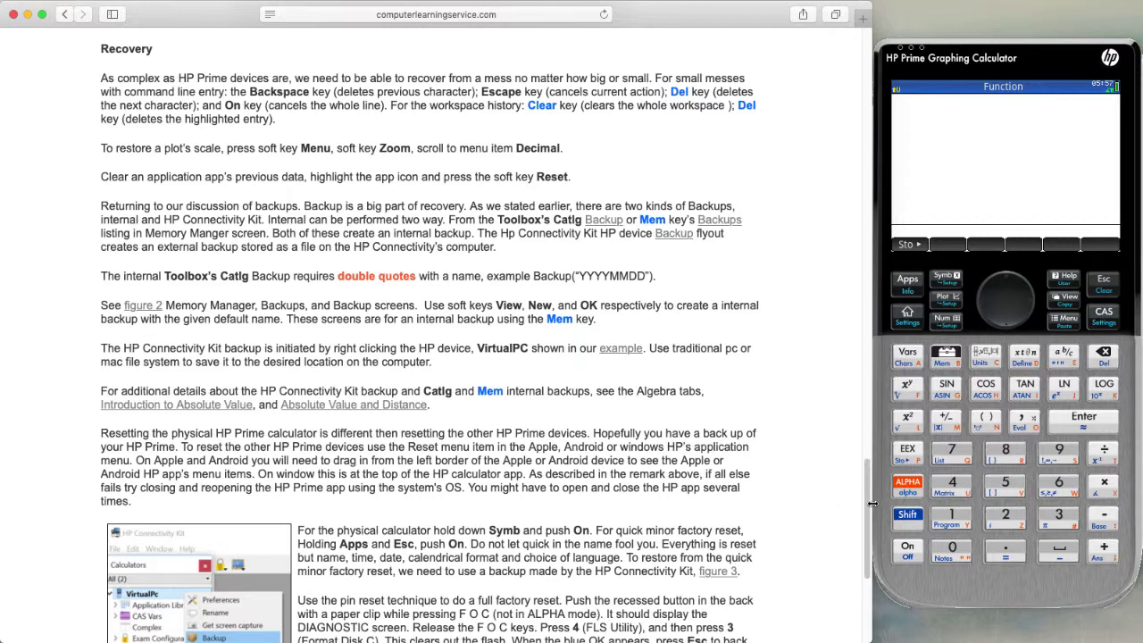
scroll(868, 504, down, 3)
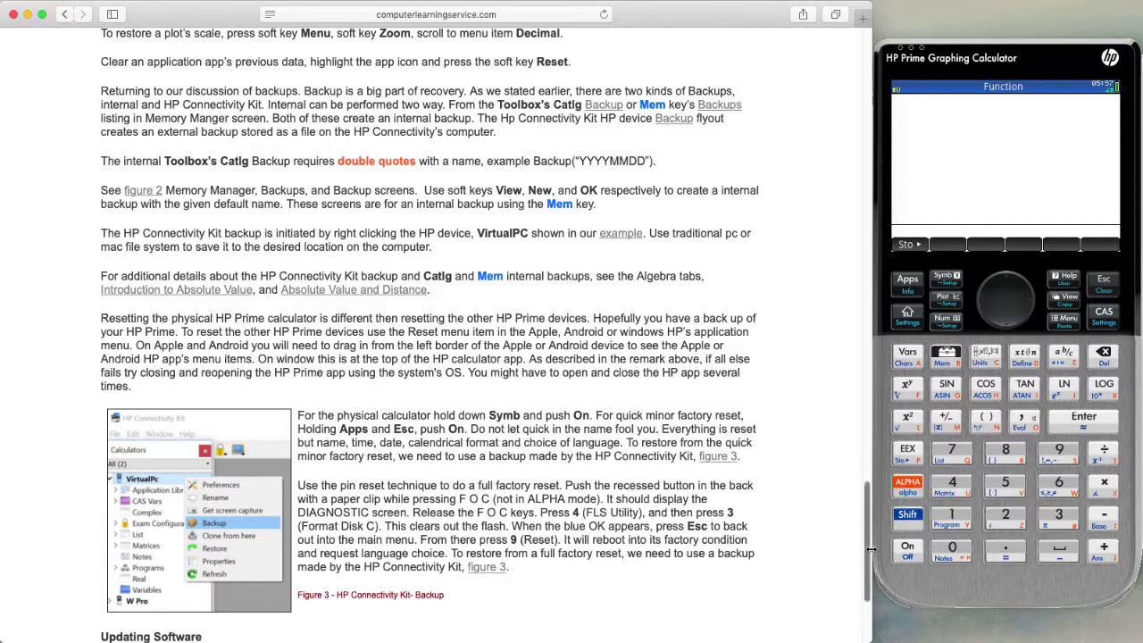
scroll(857, 572, down, 5)
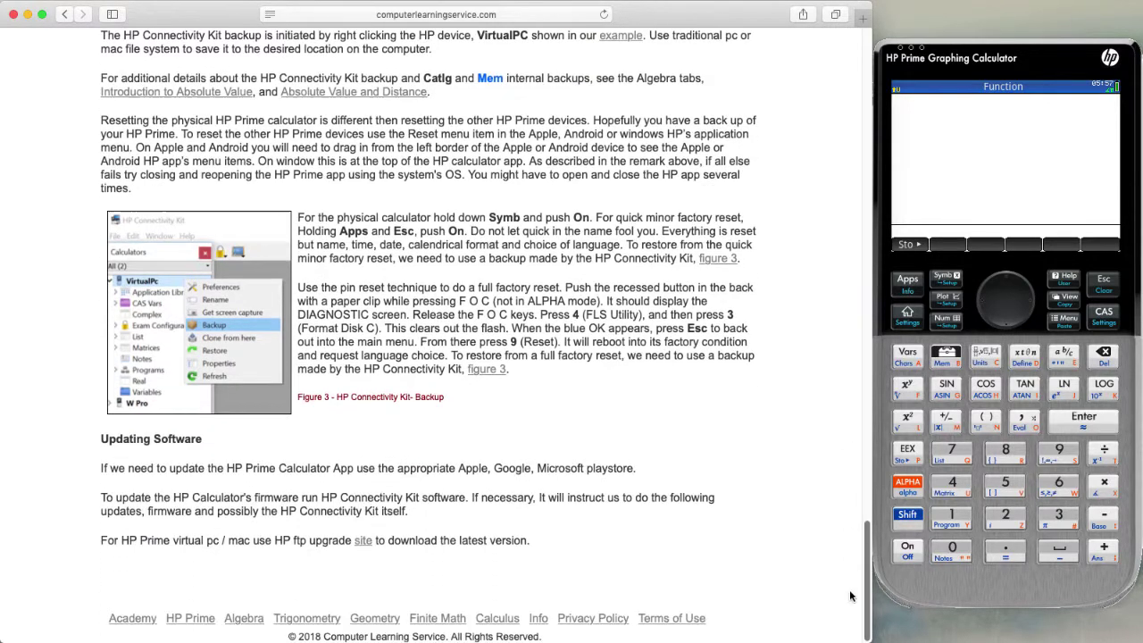